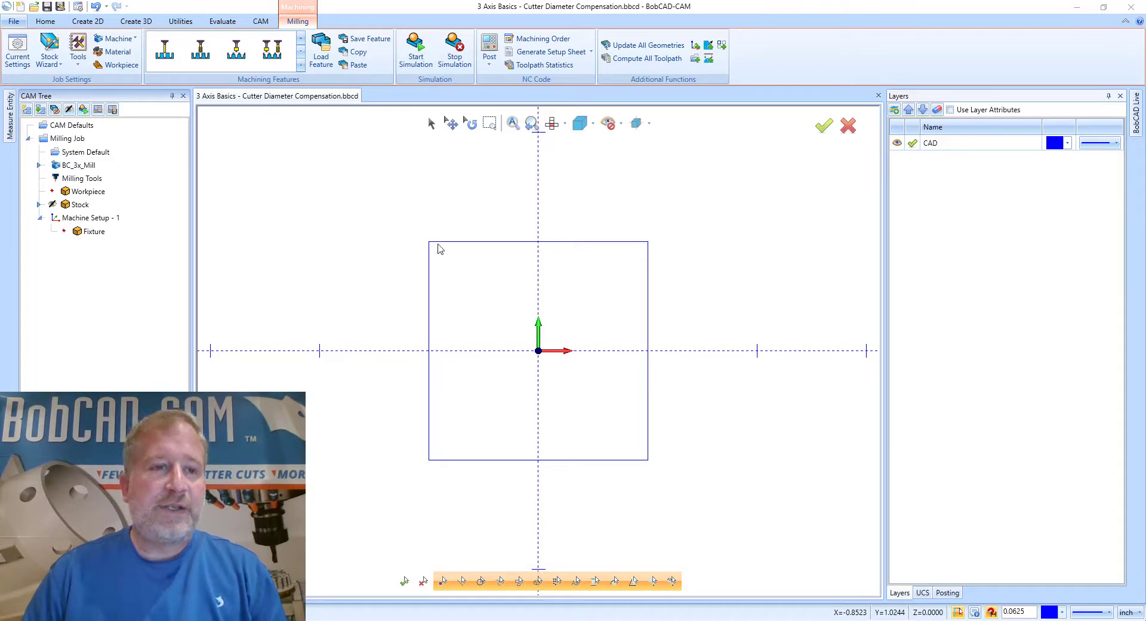
Add a Mill 2 Axis feature to Machine Setup - 1 and select the square's four lines as its geometry.
{"action": "right_click", "coordinate": [156, 221]}
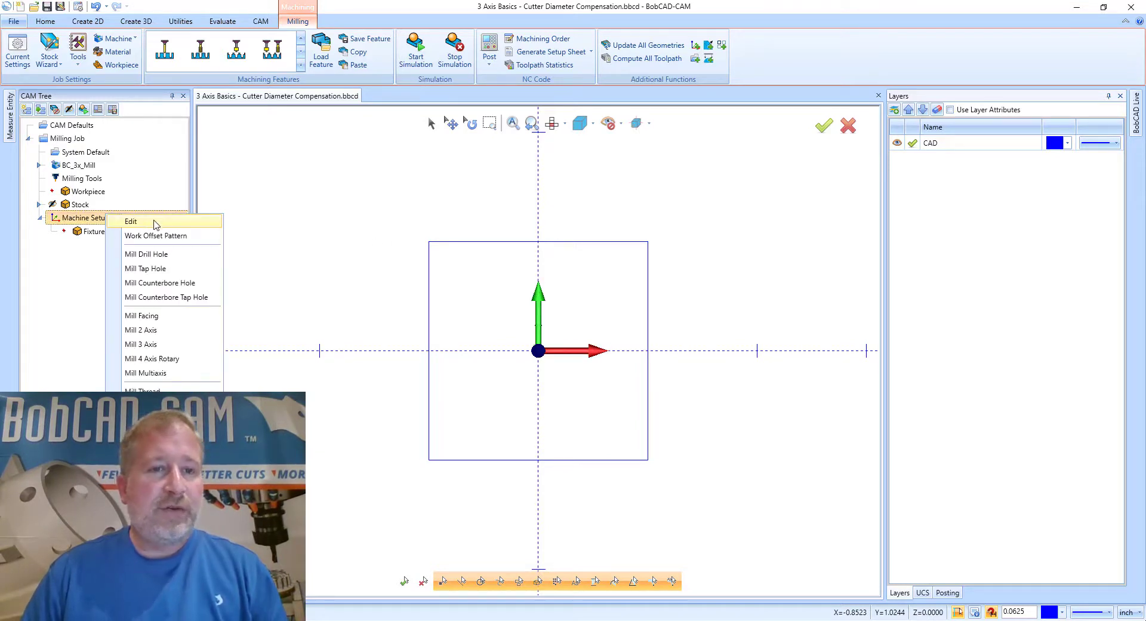
{"action": "left_click", "coordinate": [146, 330]}
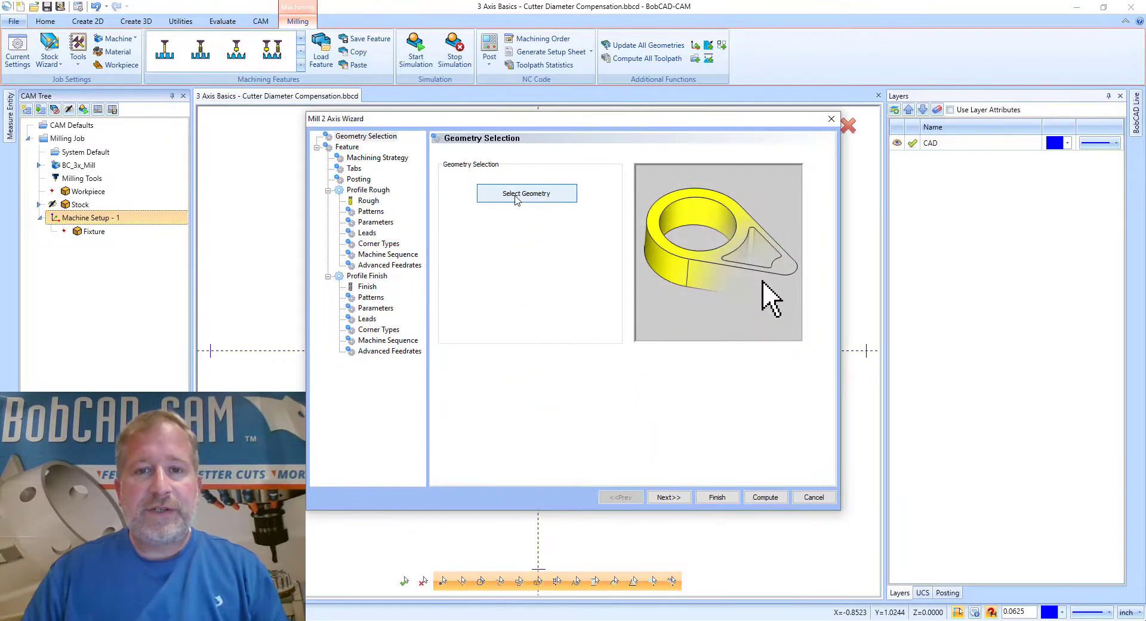
{"action": "left_click", "coordinate": [513, 198]}
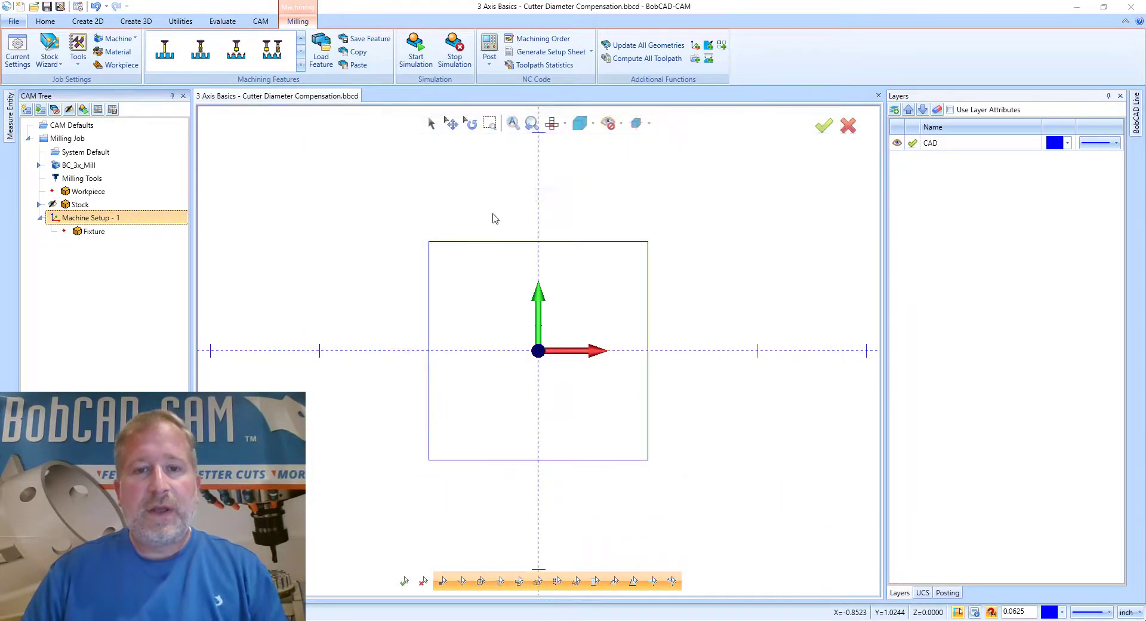
{"action": "left_click", "coordinate": [452, 243]}
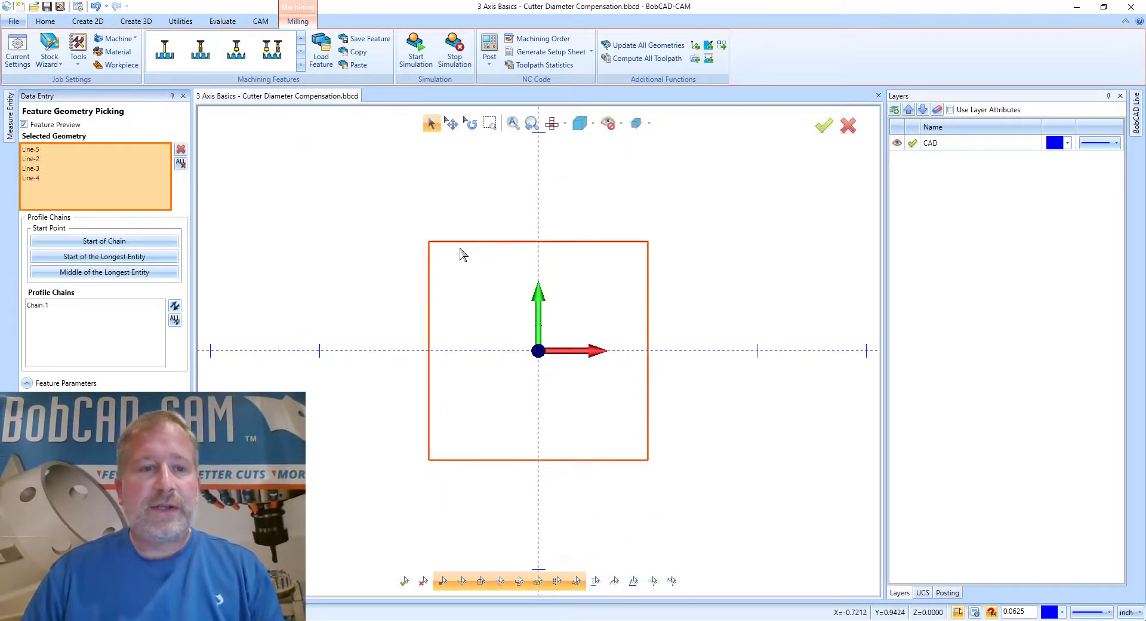
Make the profile chain start at the square's upper-left corner and run along the upper edge, and accept the geometry.
{"action": "left_click", "coordinate": [78, 306]}
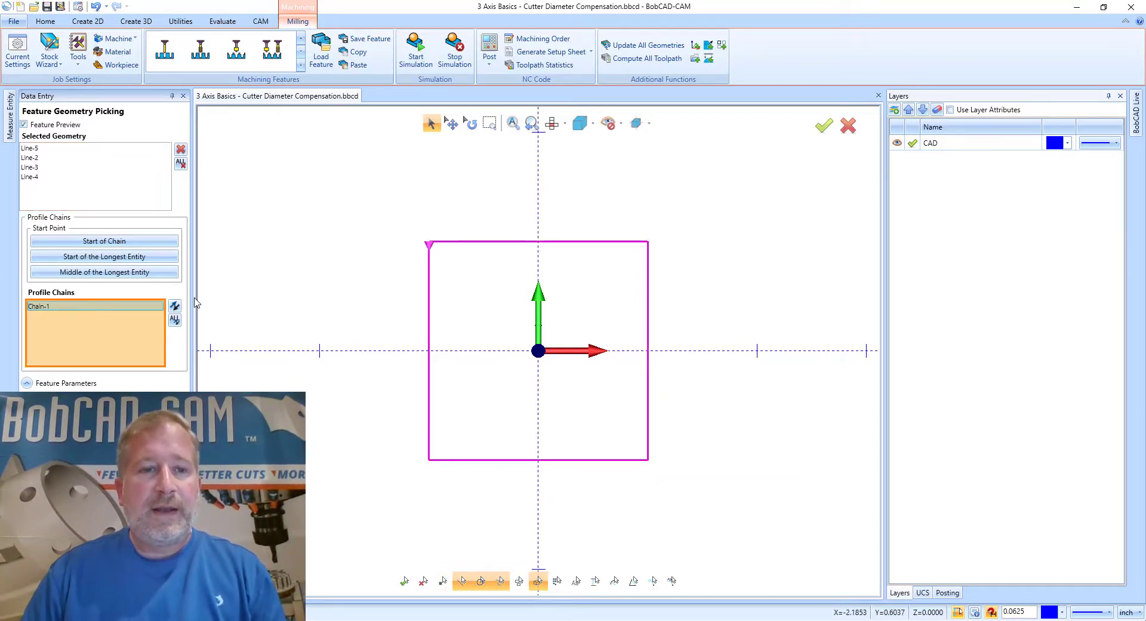
{"action": "left_click", "coordinate": [454, 242]}
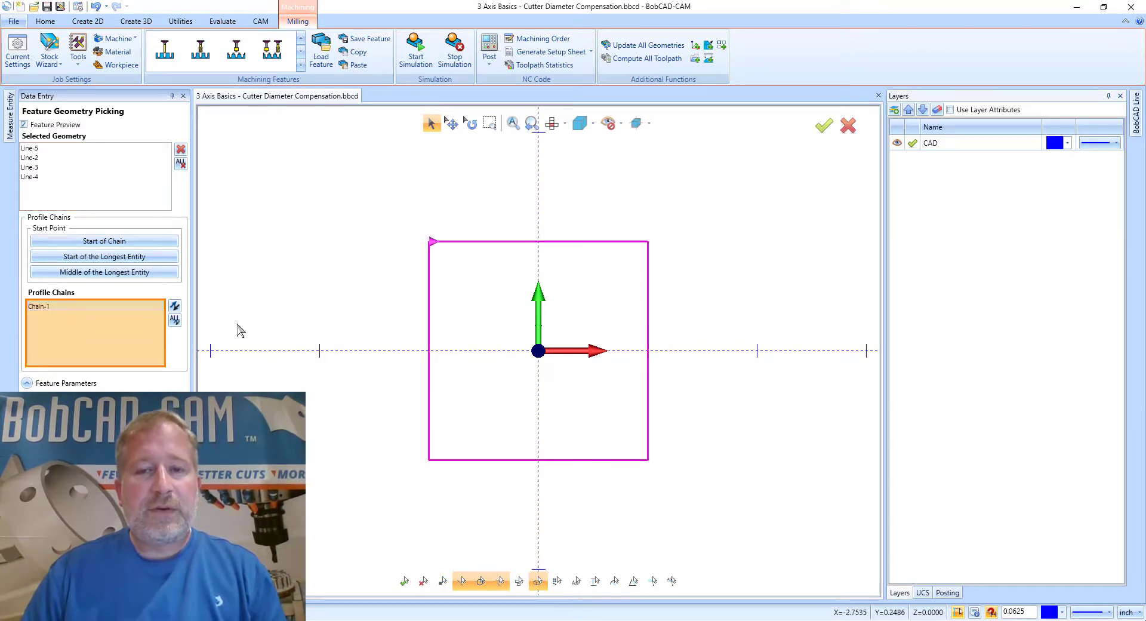
{"action": "right_click", "coordinate": [484, 368]}
Remove the Profile Rough operation from the feature's machining strategy, keeping only Profile Finish.
{"action": "left_click", "coordinate": [377, 158]}
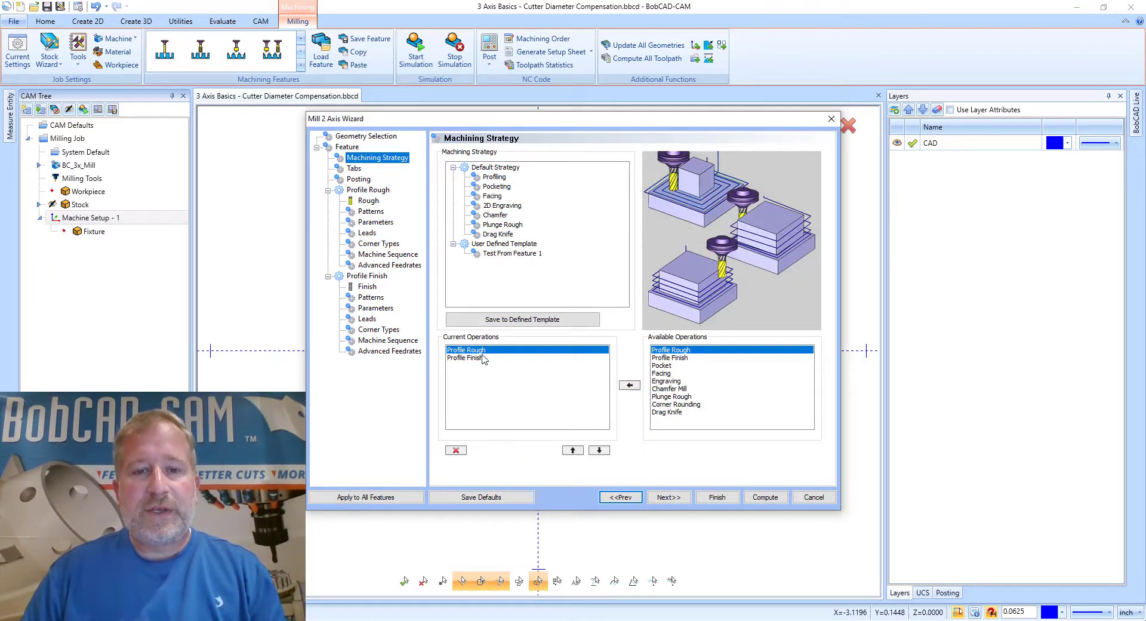
{"action": "left_click", "coordinate": [455, 449]}
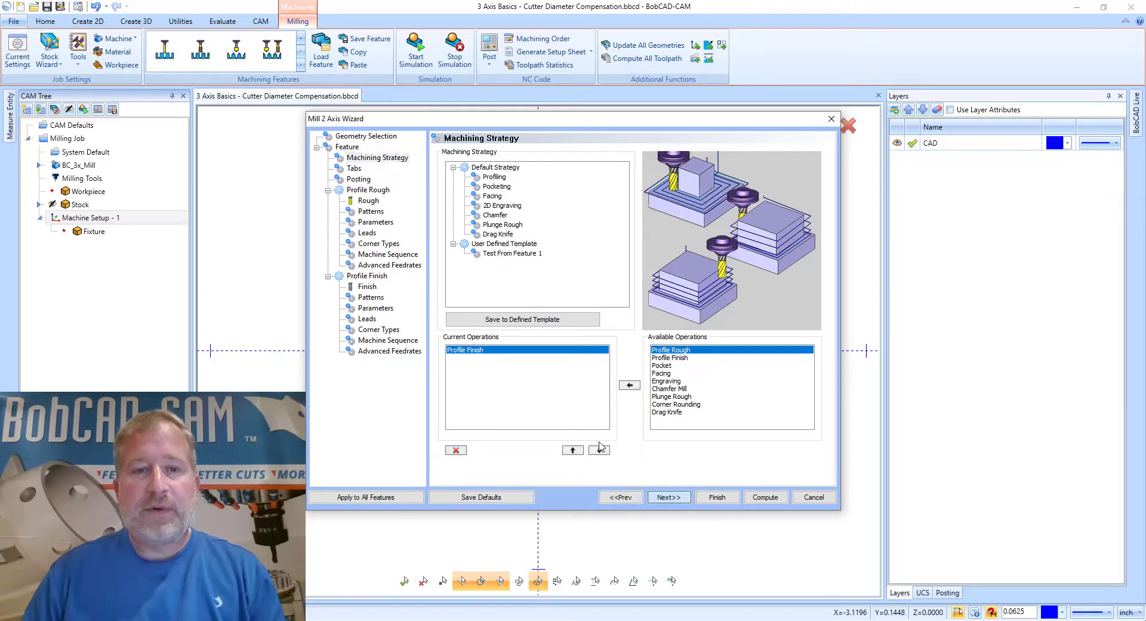
{"action": "left_click", "coordinate": [667, 497]}
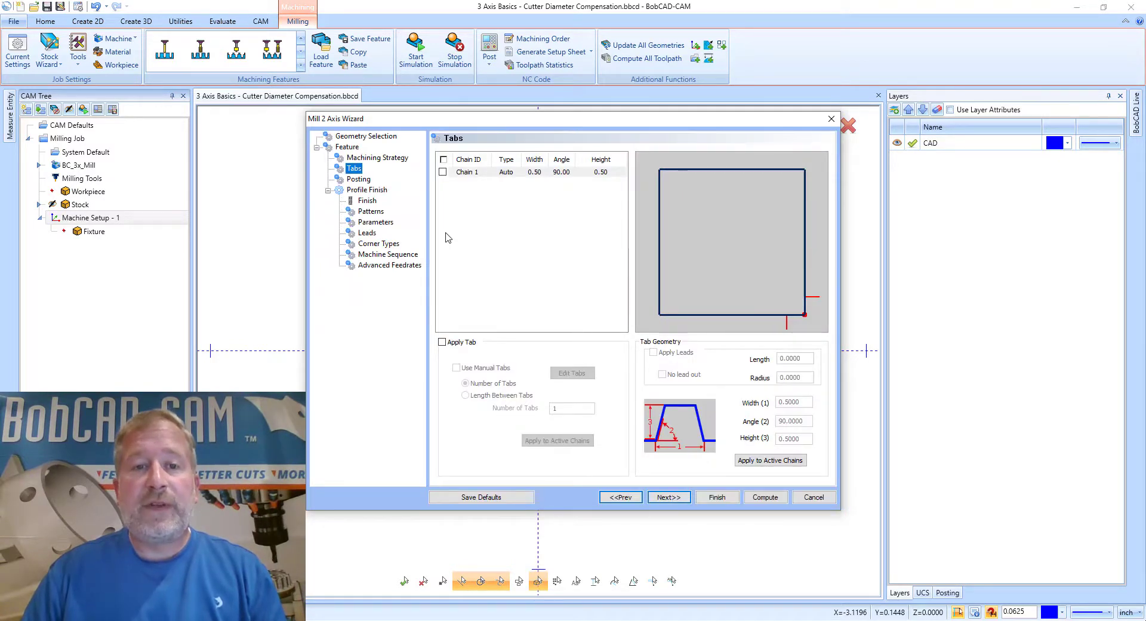
Check the Profile Finish tool diameter and set the operation's lead-in to Parallel.
{"action": "left_click", "coordinate": [368, 203]}
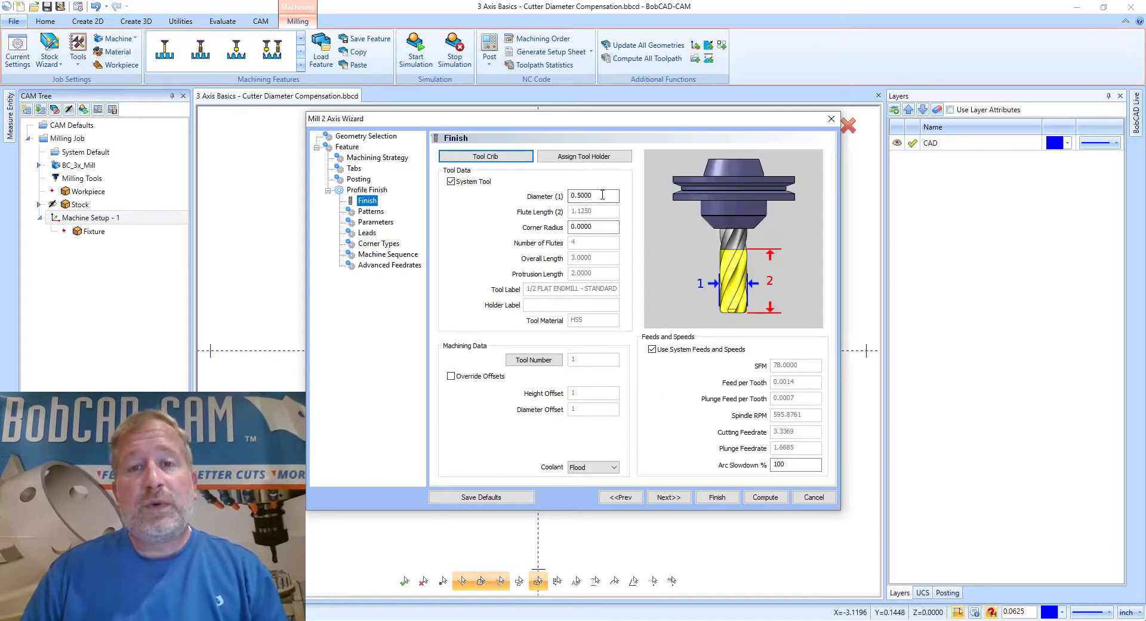
{"action": "left_click_drag", "start_coordinate": [604, 195], "coordinate": [560, 199]}
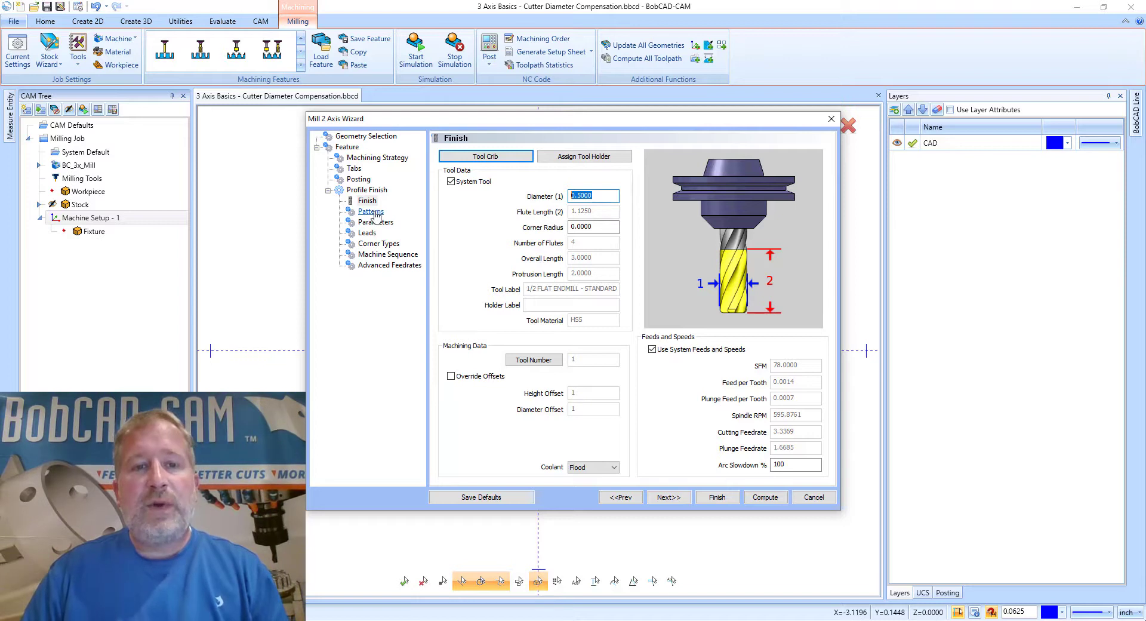
{"action": "left_click", "coordinate": [367, 234]}
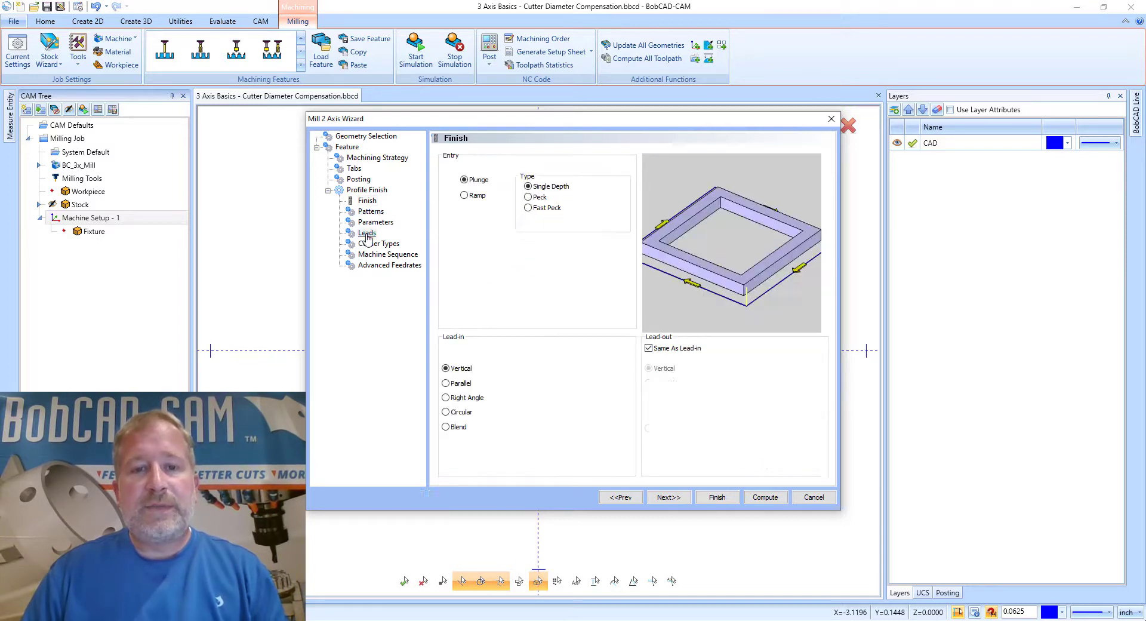
{"action": "left_click", "coordinate": [461, 383]}
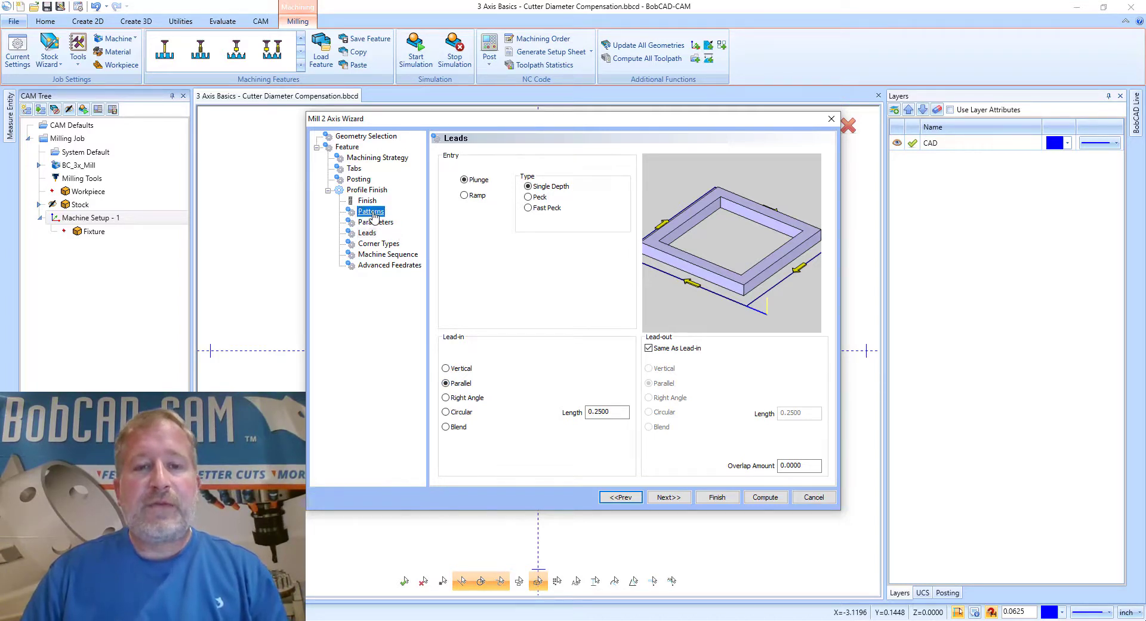
Set the Profile Finish system compensation to Off and compute the toolpath.
{"action": "left_click", "coordinate": [372, 212]}
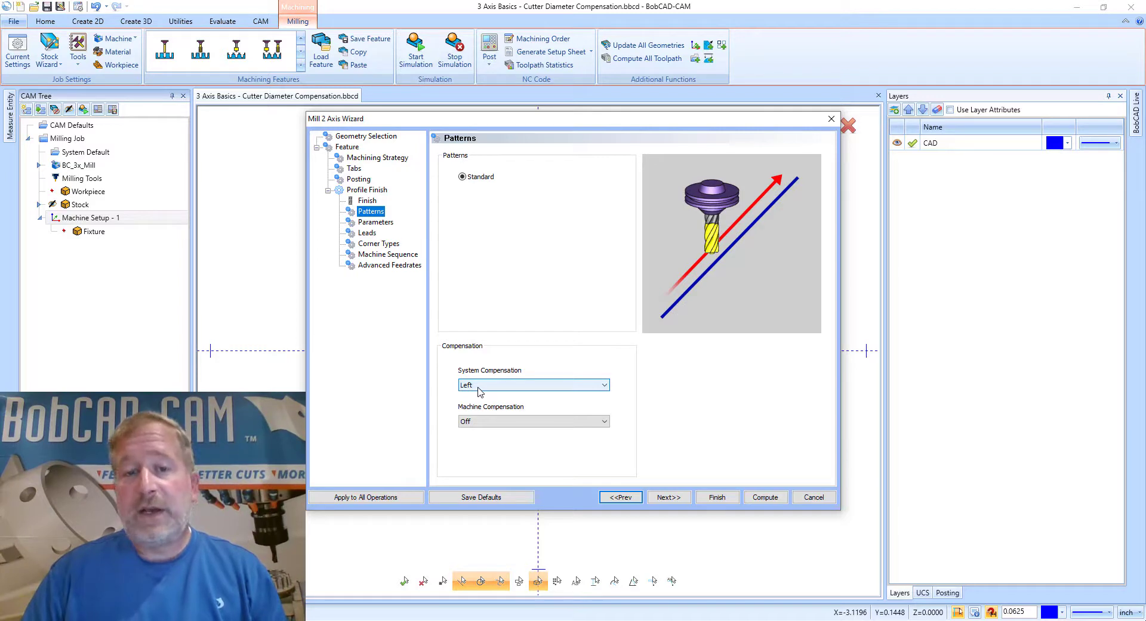
{"action": "left_click", "coordinate": [479, 385]}
{"action": "left_click", "coordinate": [484, 401]}
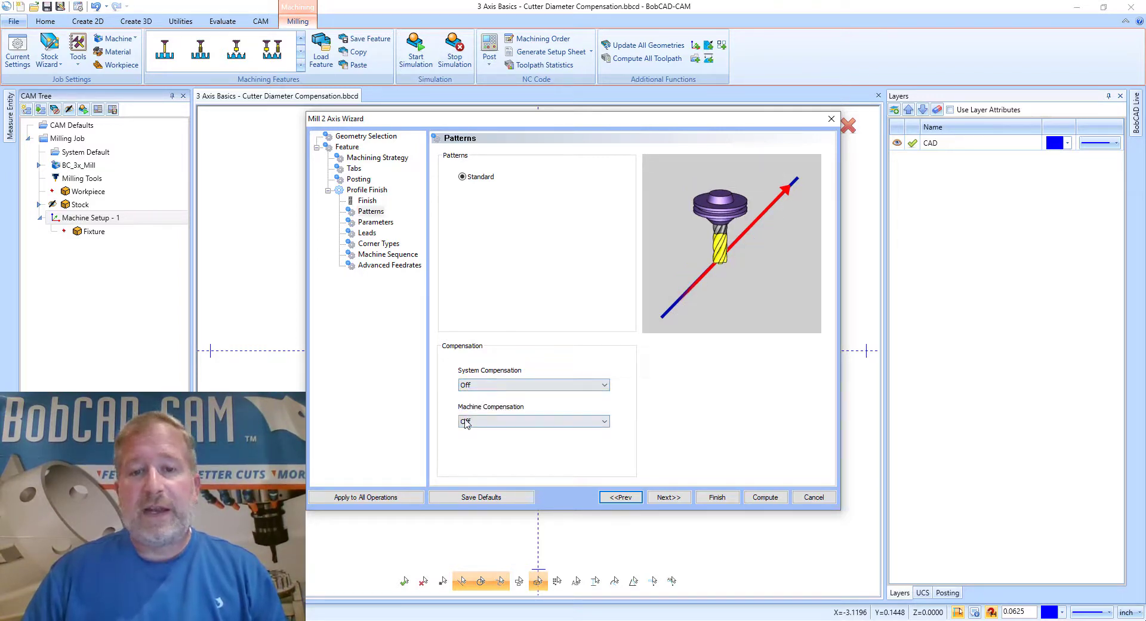
{"action": "left_click", "coordinate": [764, 497]}
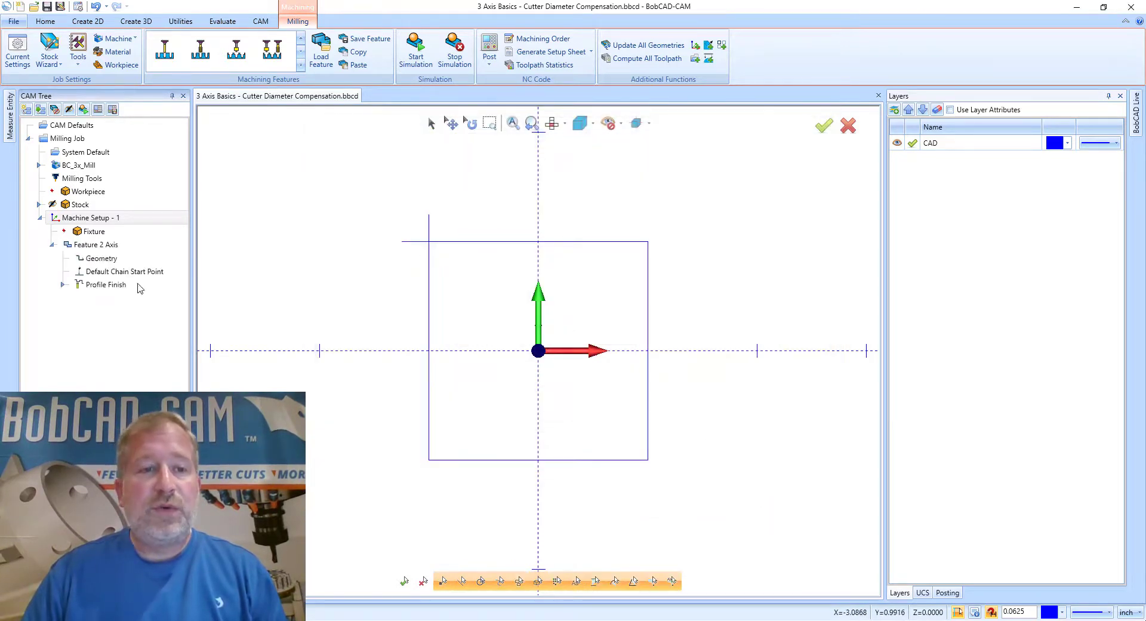
Backplot the Profile Finish toolpath and advance the tool through the plunge and lead-in to the first cut.
{"action": "left_click", "coordinate": [113, 285]}
{"action": "right_click", "coordinate": [113, 285]}
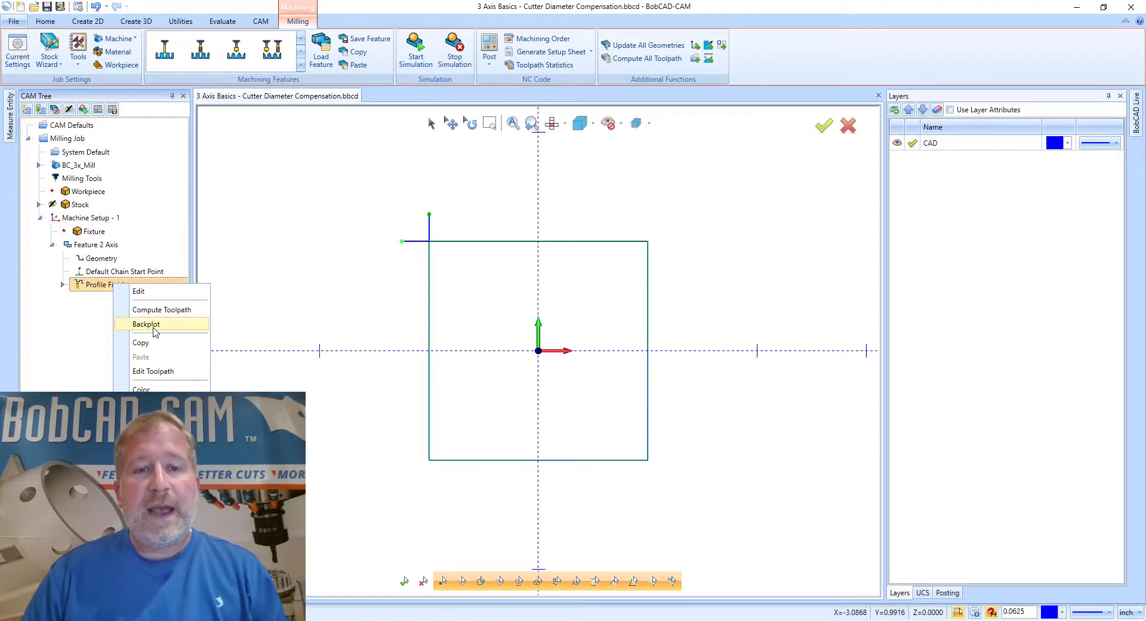
{"action": "left_click", "coordinate": [148, 324]}
{"action": "middle_click_drag", "start_coordinate": [415, 361], "coordinate": [394, 307]}
{"action": "left_click", "coordinate": [130, 143]}
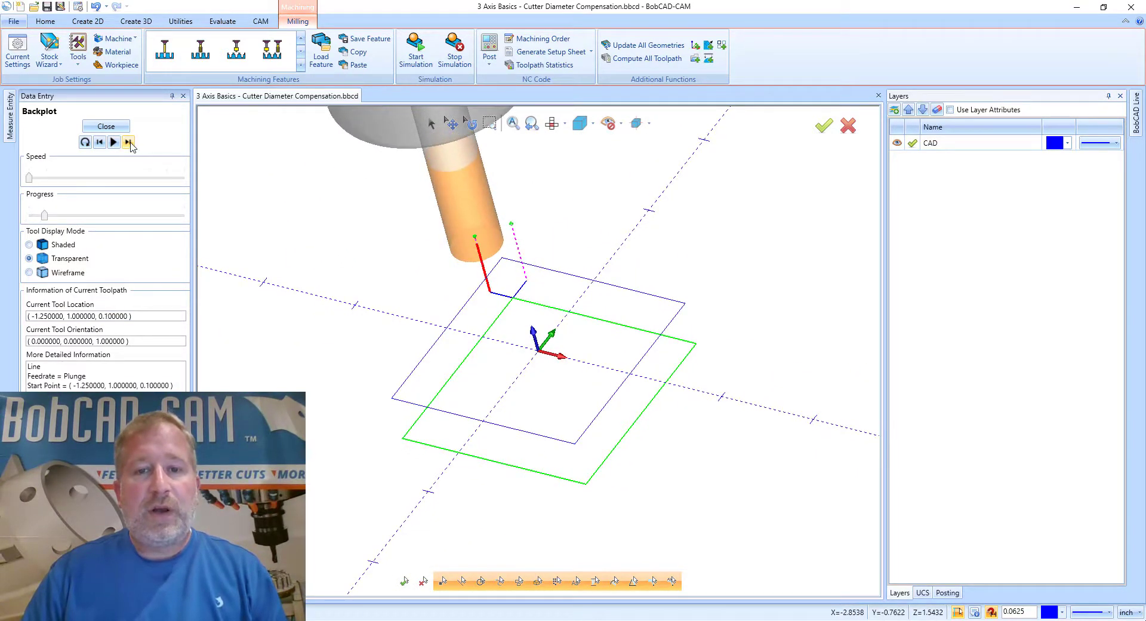
{"action": "left_click", "coordinate": [130, 144]}
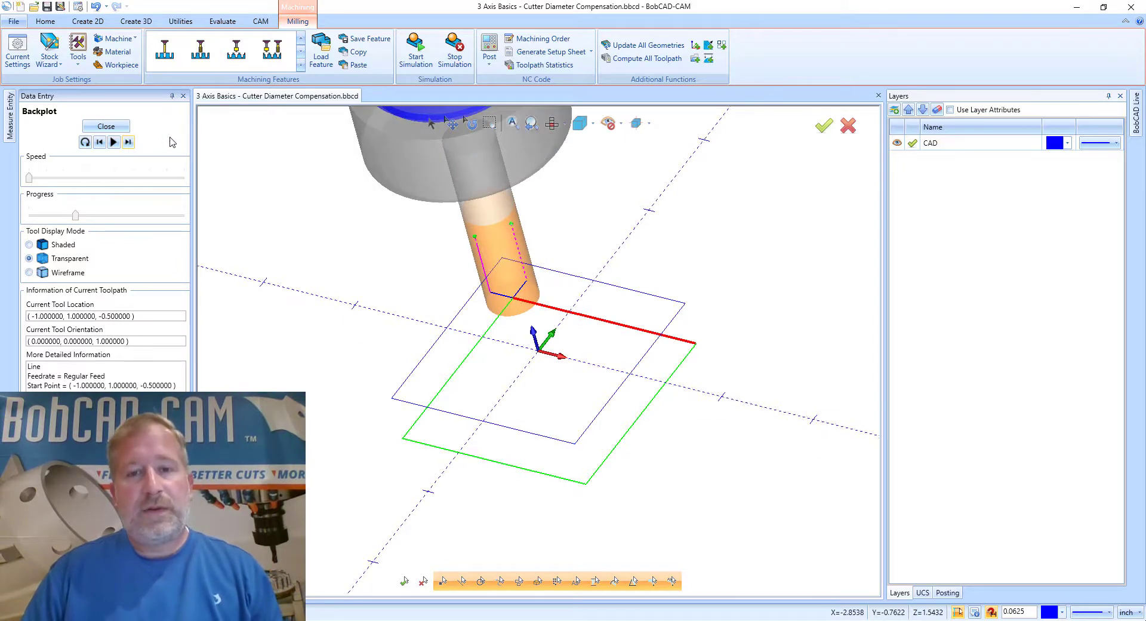
Advance the backplot to the next corner, examine the tool's position relative to the profile line, and close the backplot.
{"action": "middle_click_drag", "start_coordinate": [382, 310], "coordinate": [452, 272]}
{"action": "key", "text": "ctrl+f"}
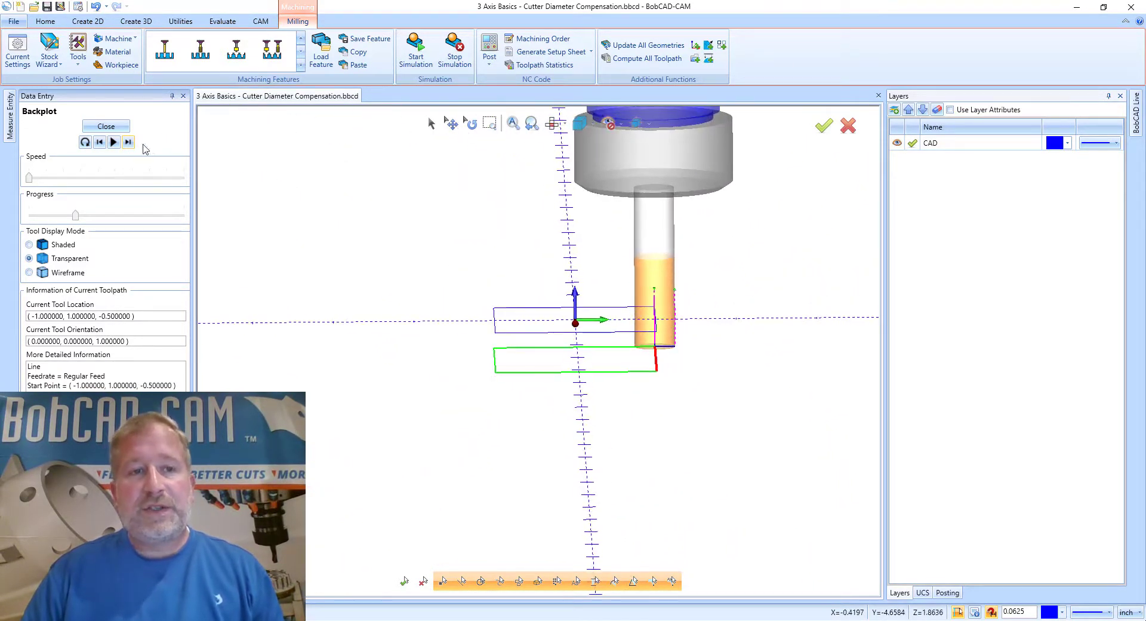
{"action": "left_click", "coordinate": [128, 143]}
{"action": "key", "text": "ctrl+i"}
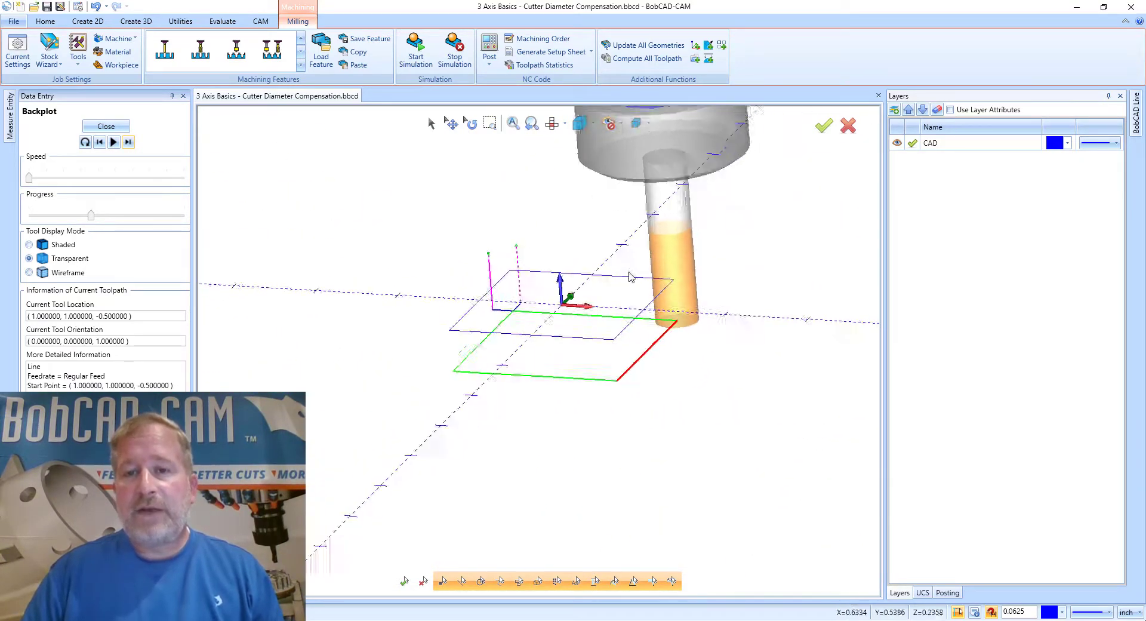
{"action": "scroll", "coordinate": [633, 283], "scroll_direction": "up", "scroll_amount": 5}
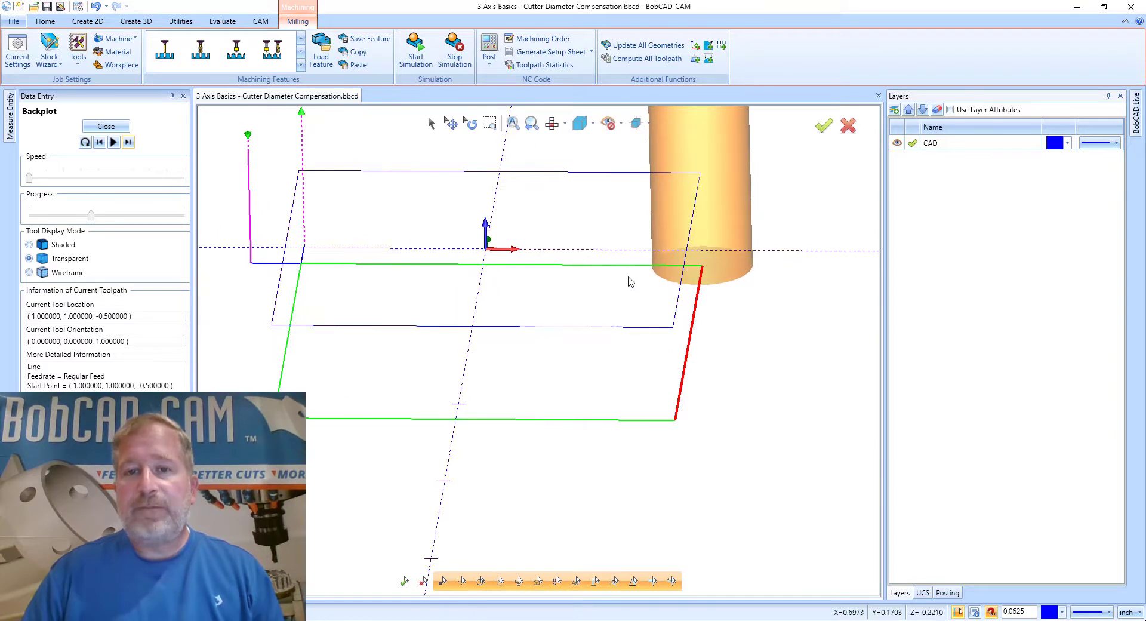
{"action": "middle_click_drag", "start_coordinate": [627, 281], "coordinate": [664, 194]}
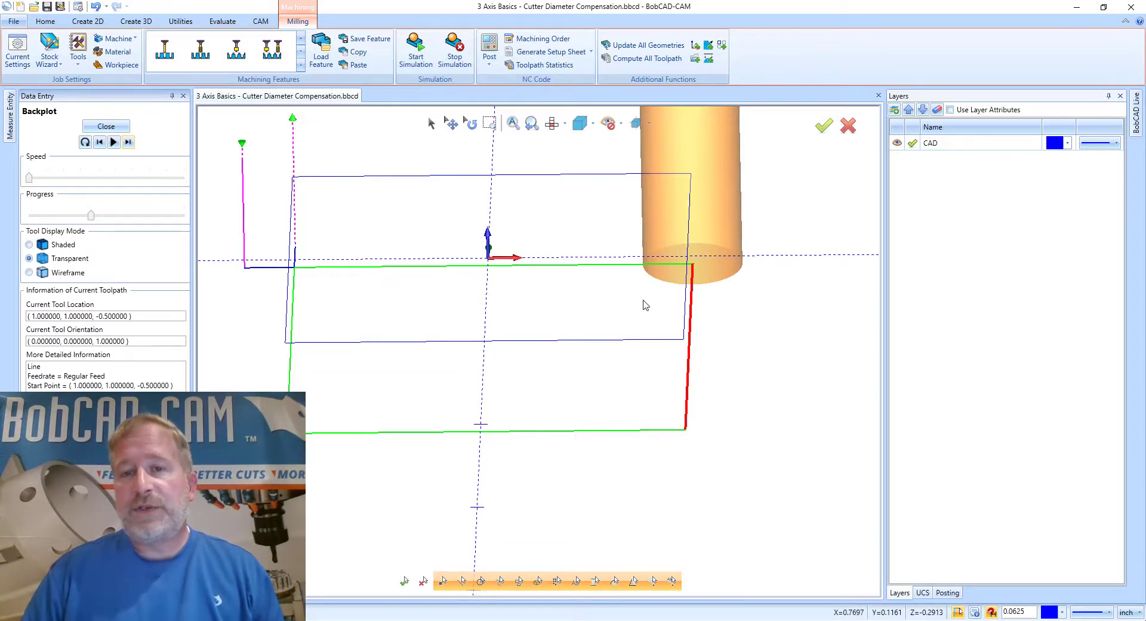
{"action": "middle_click_drag", "start_coordinate": [645, 305], "coordinate": [643, 302]}
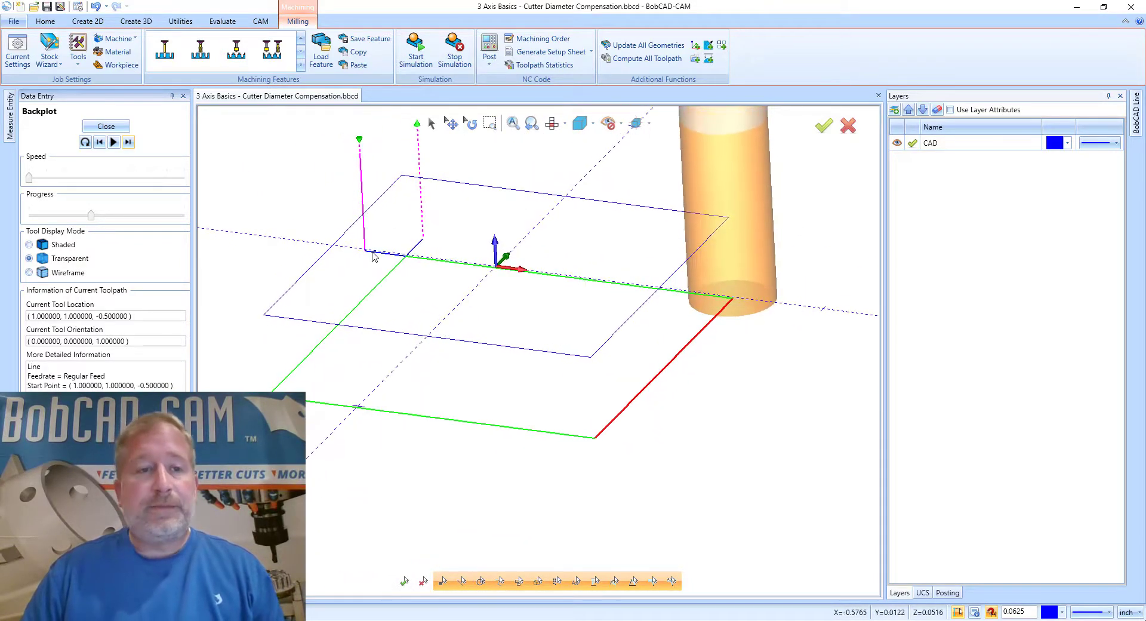
{"action": "left_click", "coordinate": [105, 126]}
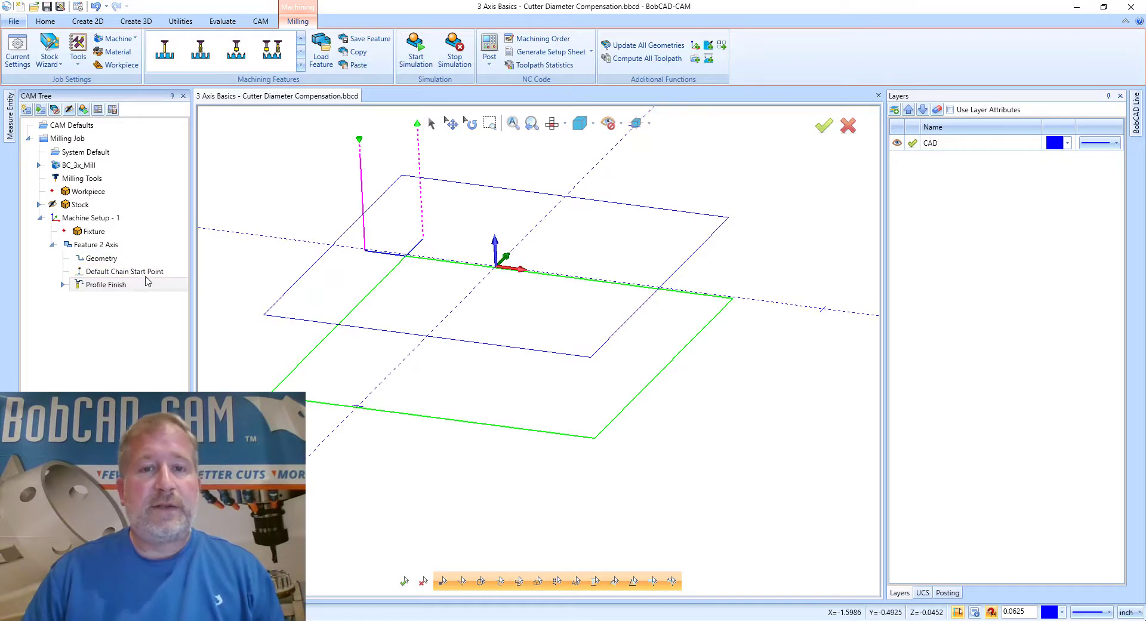
Edit the Profile Finish operation to set its system compensation to Left, and recompute the toolpath.
{"action": "middle_click_drag", "start_coordinate": [418, 268], "coordinate": [474, 214]}
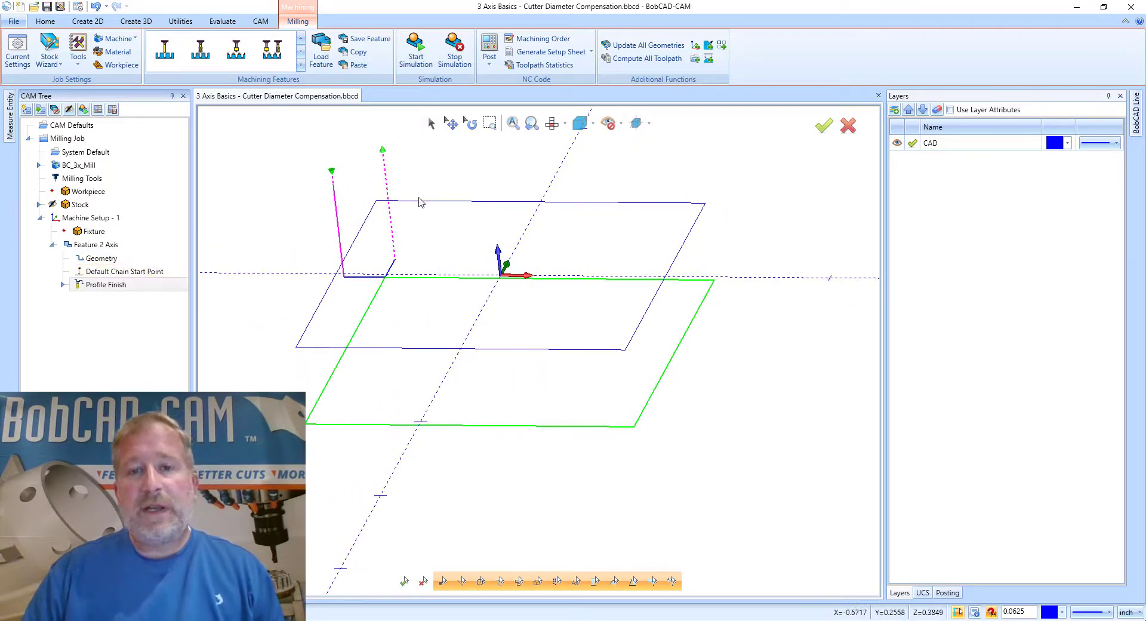
{"action": "middle_click_drag", "start_coordinate": [494, 328], "coordinate": [332, 253]}
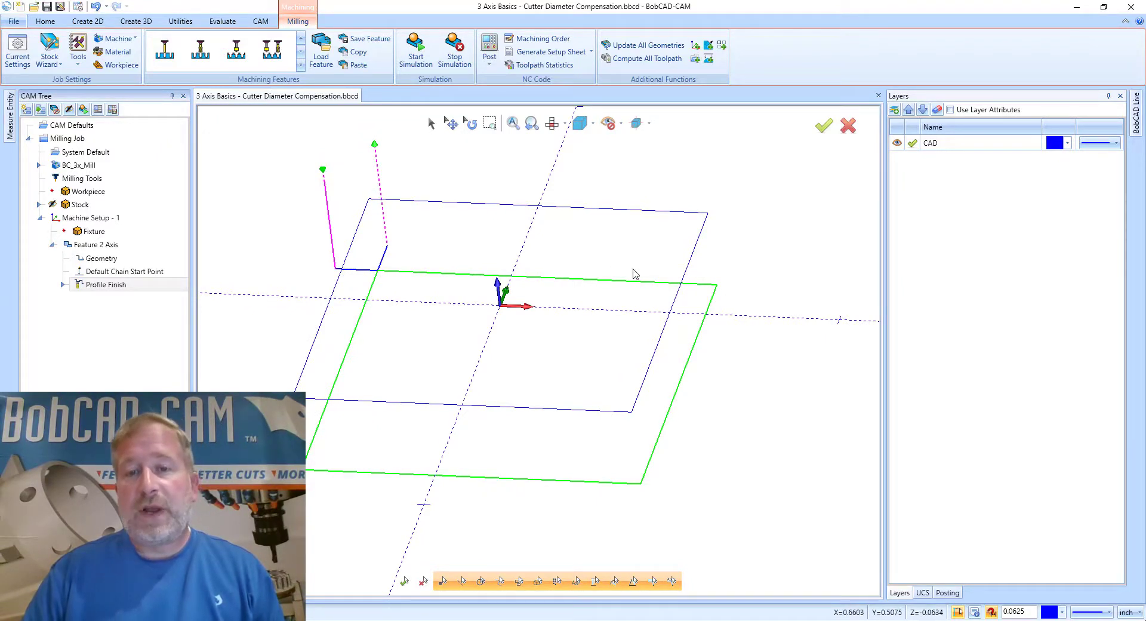
{"action": "right_click", "coordinate": [113, 286]}
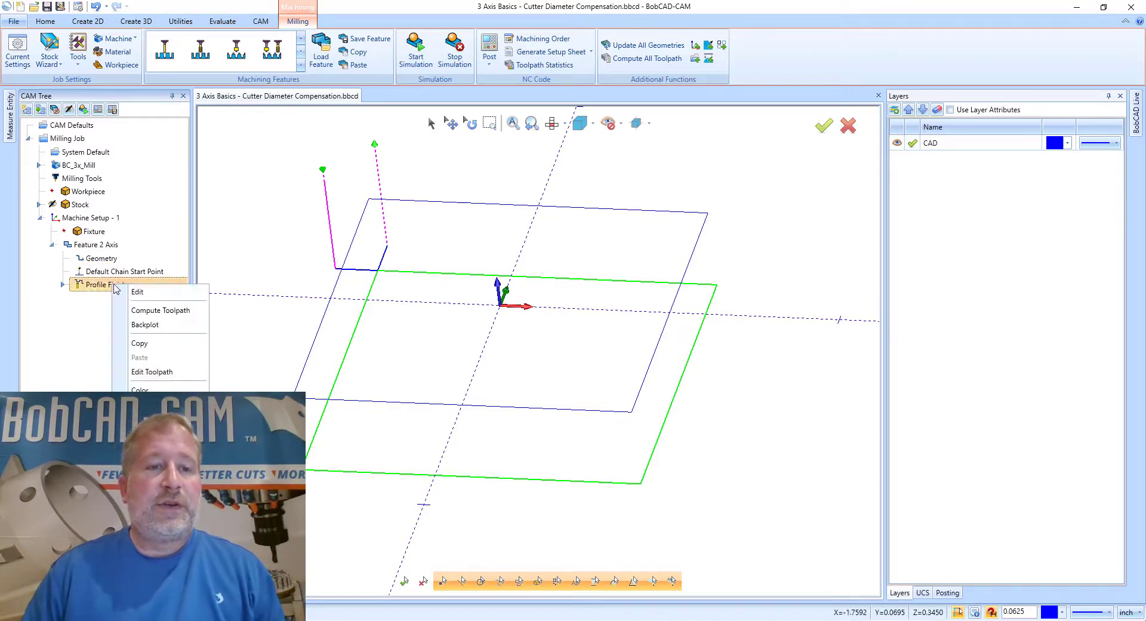
{"action": "left_click", "coordinate": [136, 293]}
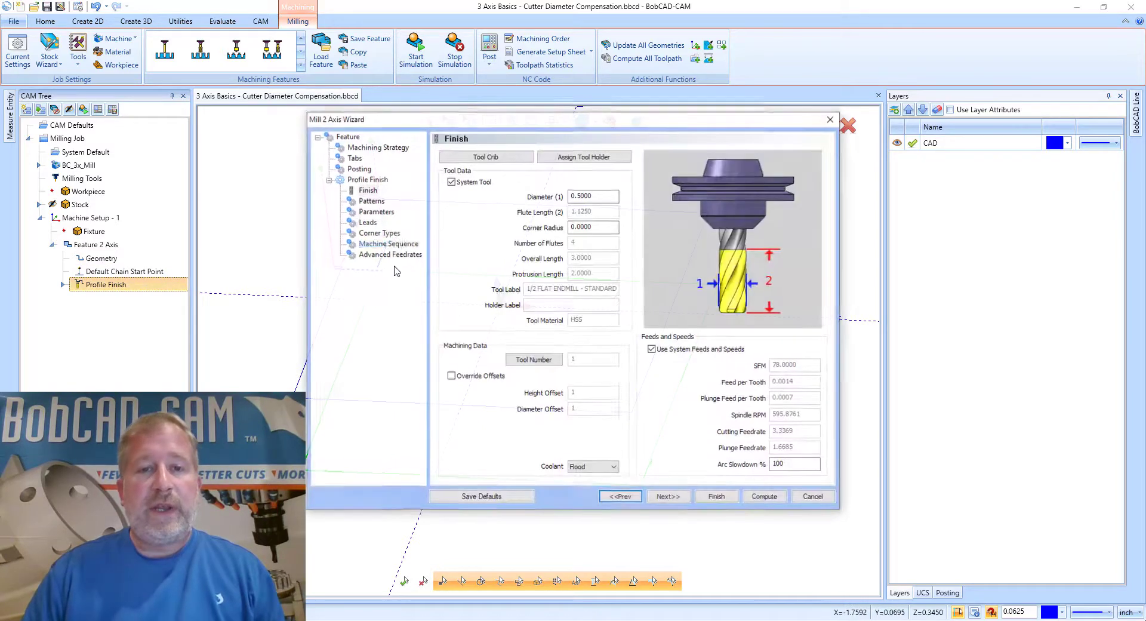
{"action": "left_click", "coordinate": [375, 203]}
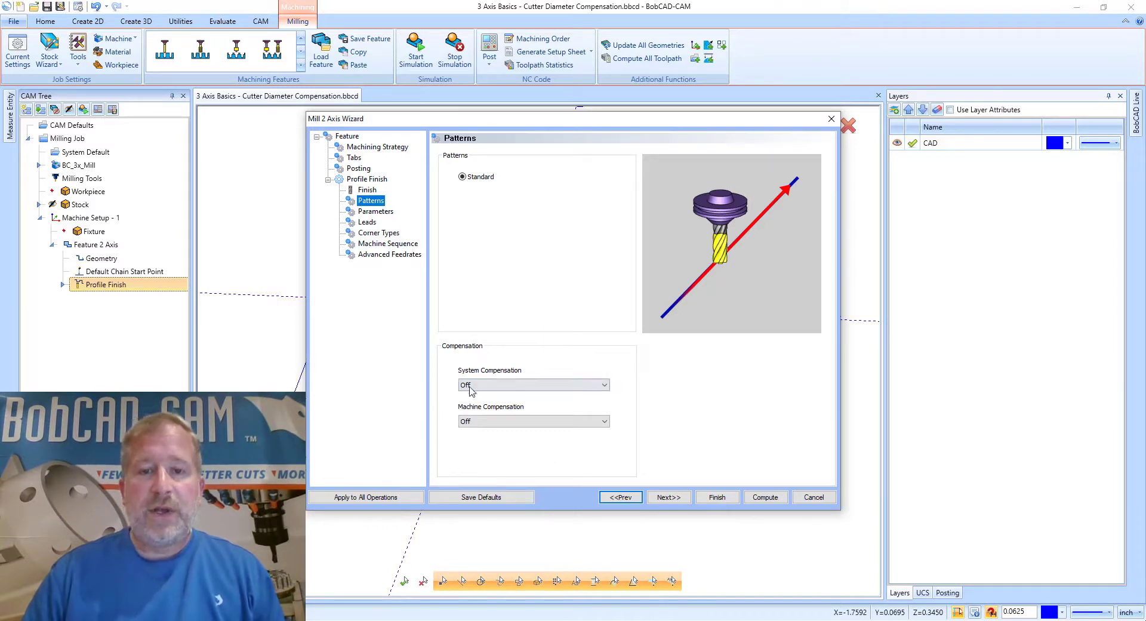
{"action": "left_click", "coordinate": [509, 388]}
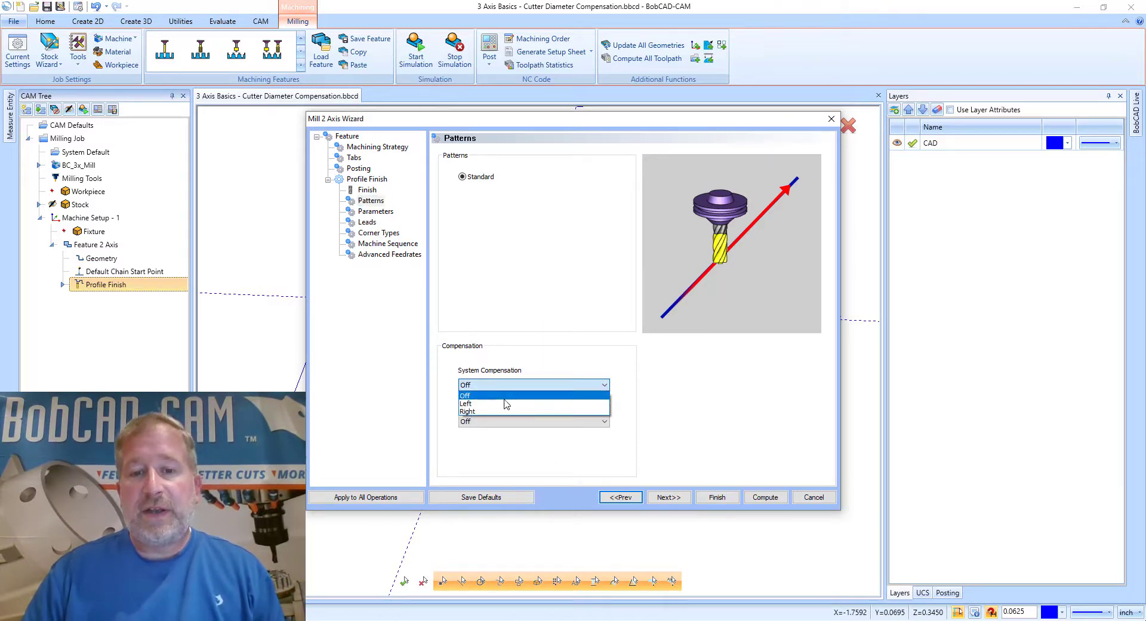
{"action": "left_click", "coordinate": [507, 403]}
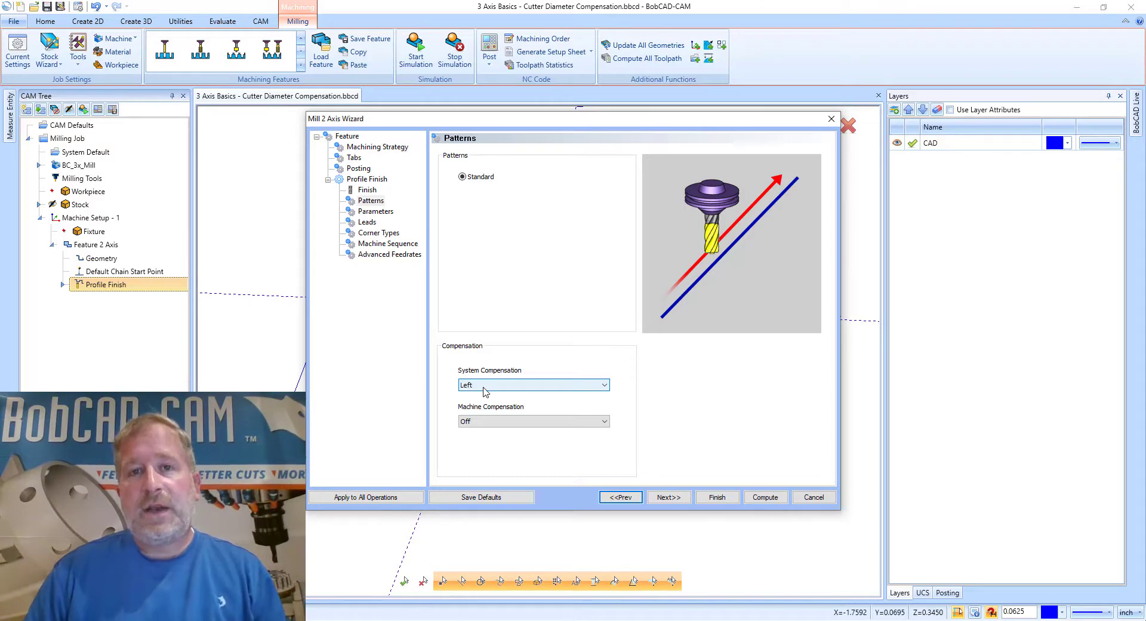
{"action": "left_click", "coordinate": [765, 497]}
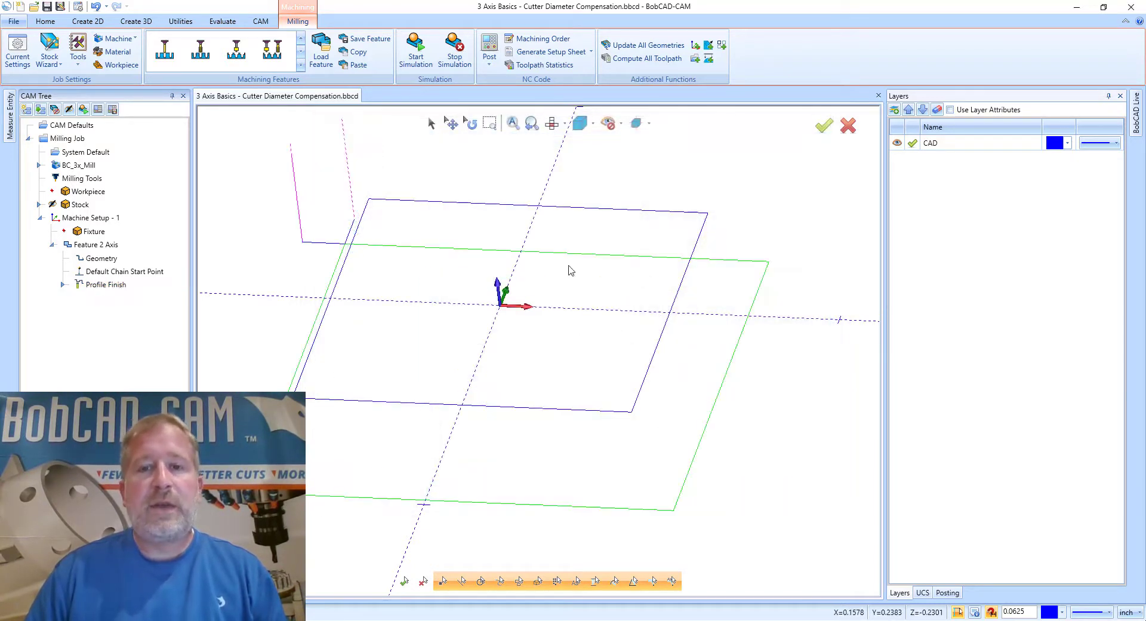
Backplot the Profile Finish toolpath in the top view and advance the tool through the lead-in to the end of the first side.
{"action": "left_click", "coordinate": [551, 123]}
{"action": "scroll", "coordinate": [529, 254], "scroll_direction": "down", "scroll_amount": 3}
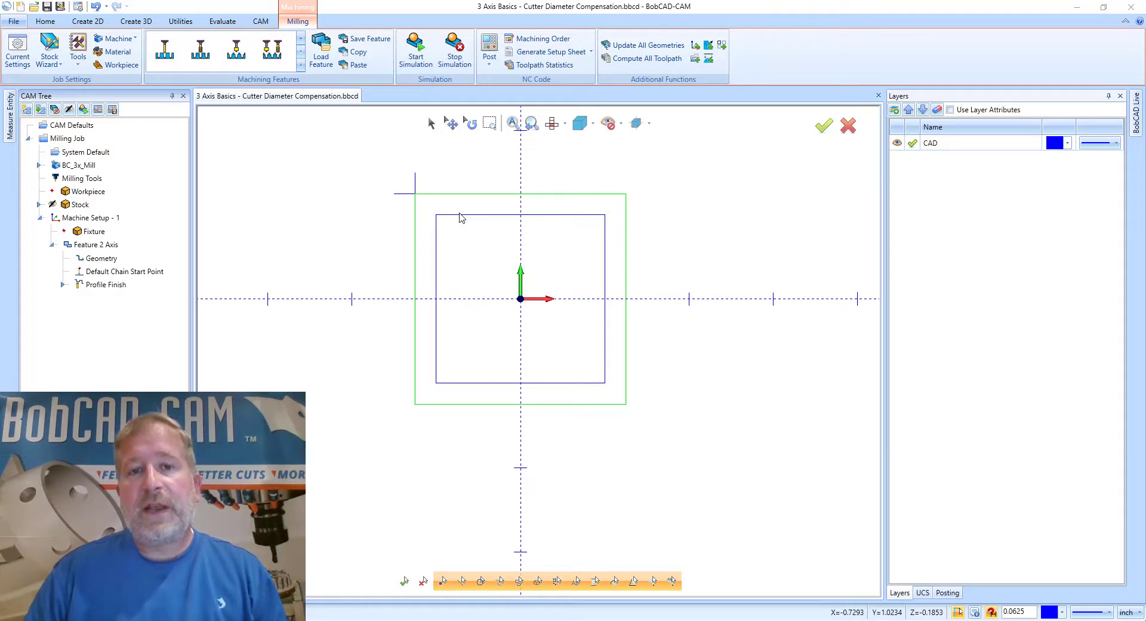
{"action": "right_click", "coordinate": [109, 285]}
{"action": "left_click", "coordinate": [154, 327]}
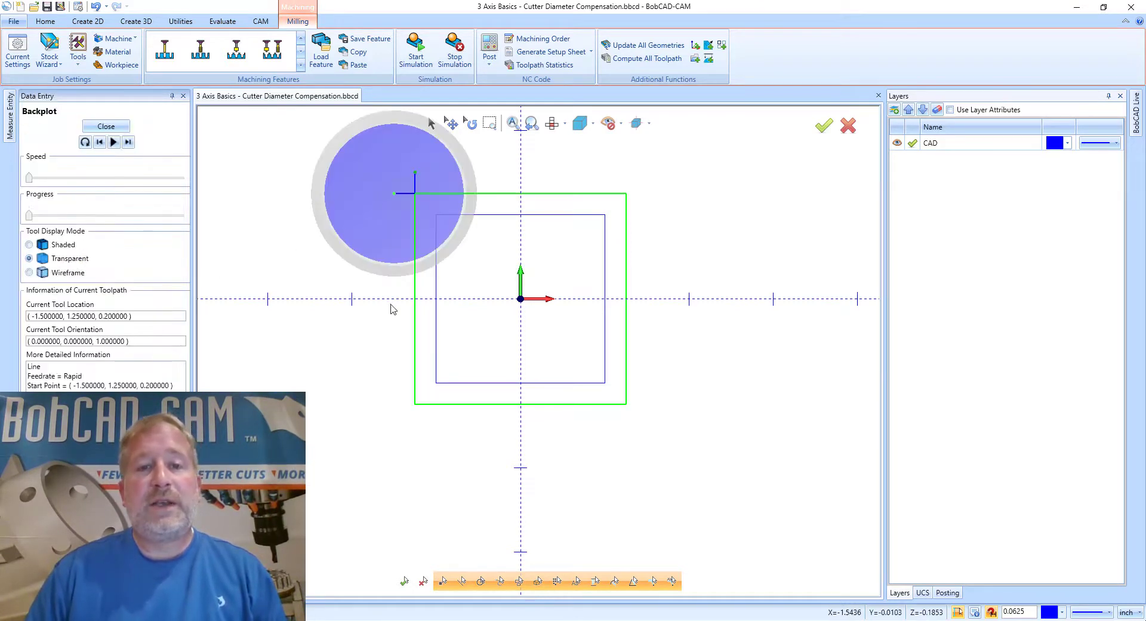
{"action": "left_click", "coordinate": [128, 142]}
{"action": "left_click", "coordinate": [127, 142]}
{"action": "left_click", "coordinate": [128, 142]}
{"action": "left_click", "coordinate": [127, 142]}
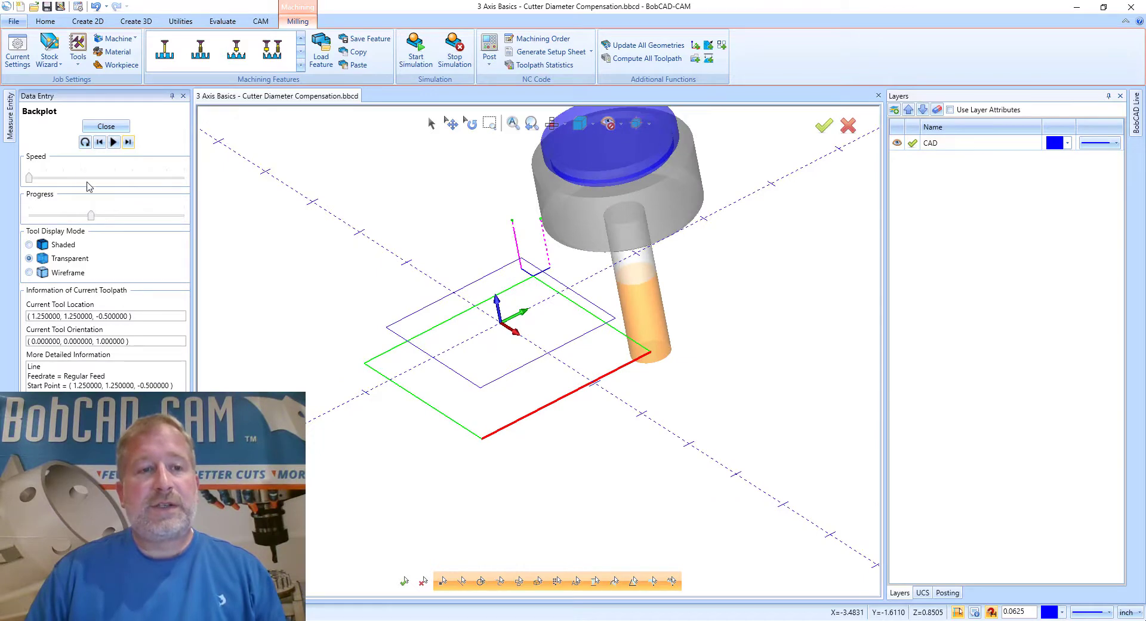
Return the backplot to the first corner, examine the tool's edge against the profile from the right side, and close the backplot.
{"action": "left_click", "coordinate": [99, 142]}
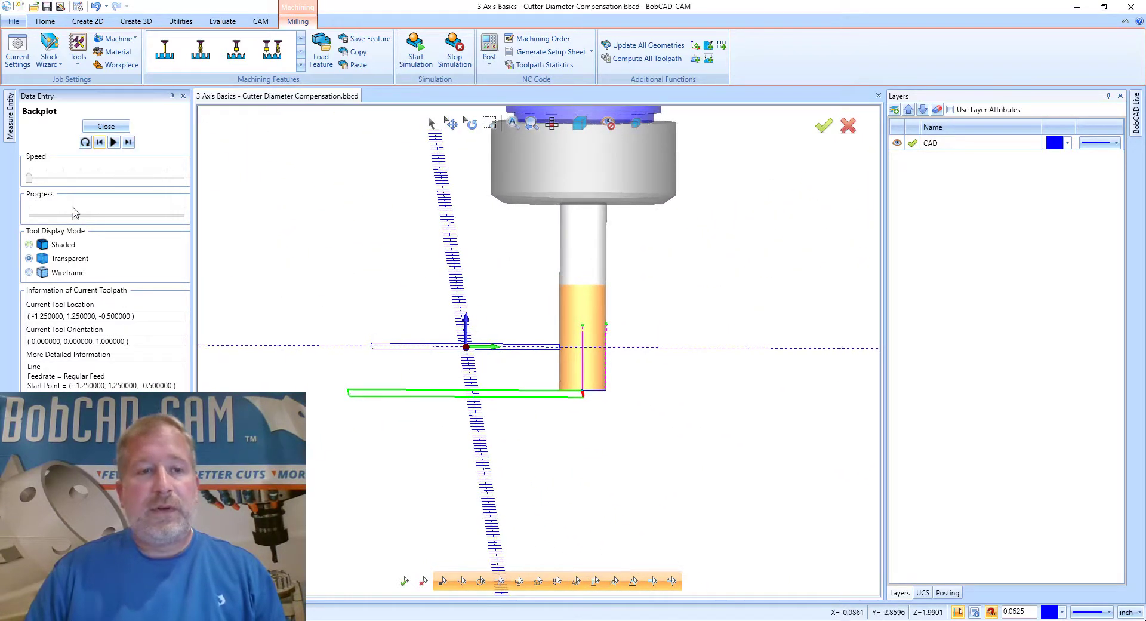
{"action": "left_click", "coordinate": [560, 127]}
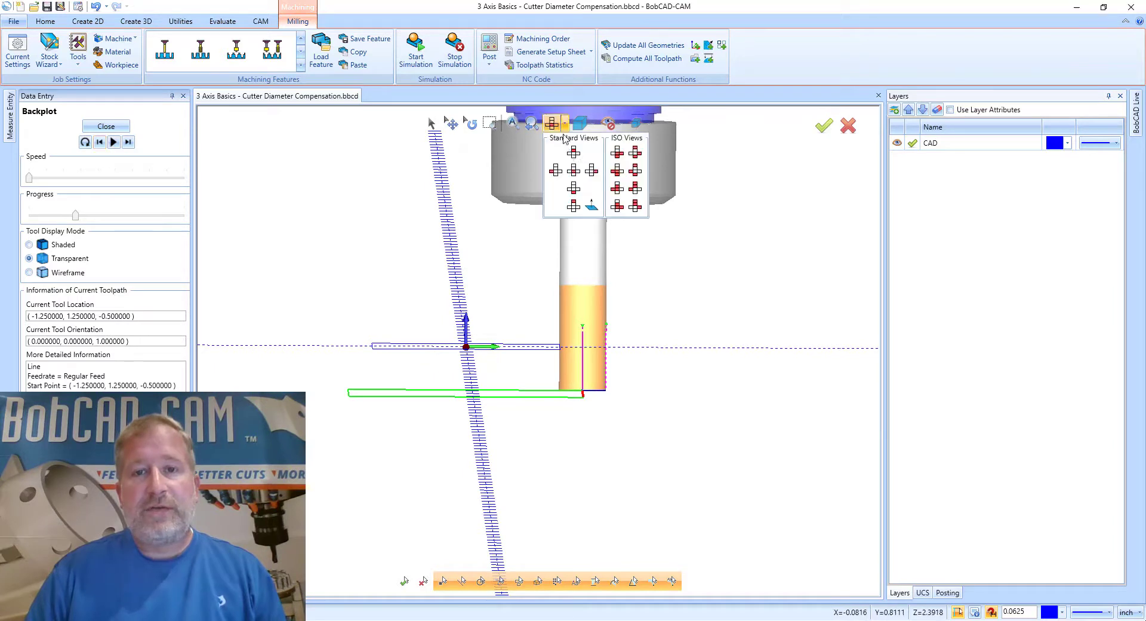
{"action": "left_click", "coordinate": [596, 173]}
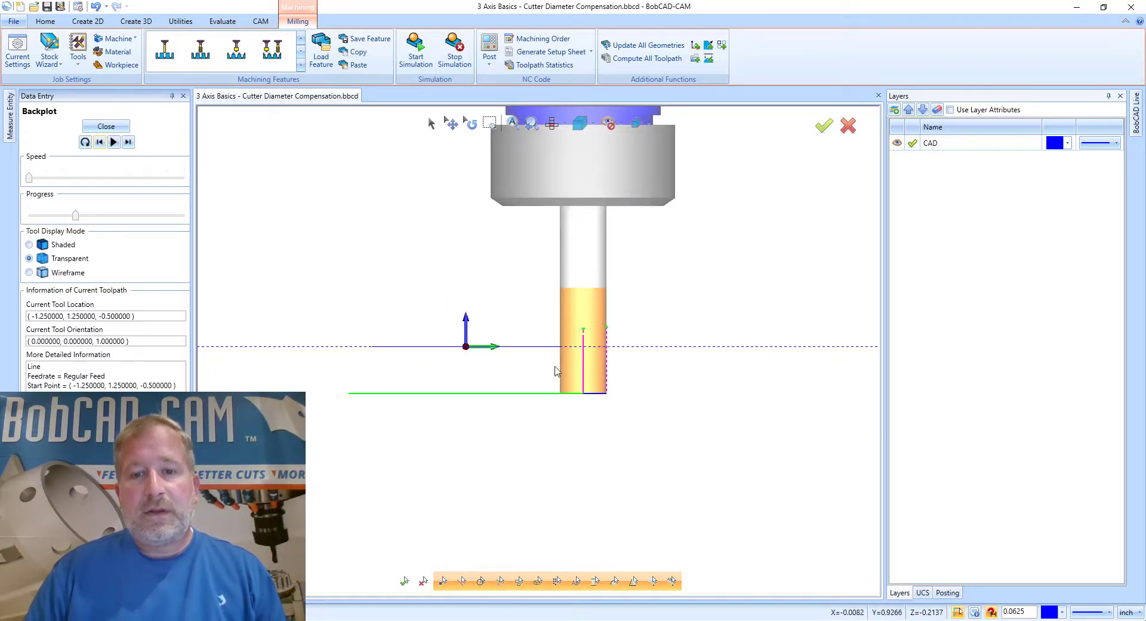
{"action": "scroll", "coordinate": [560, 329], "scroll_direction": "up", "scroll_amount": 5}
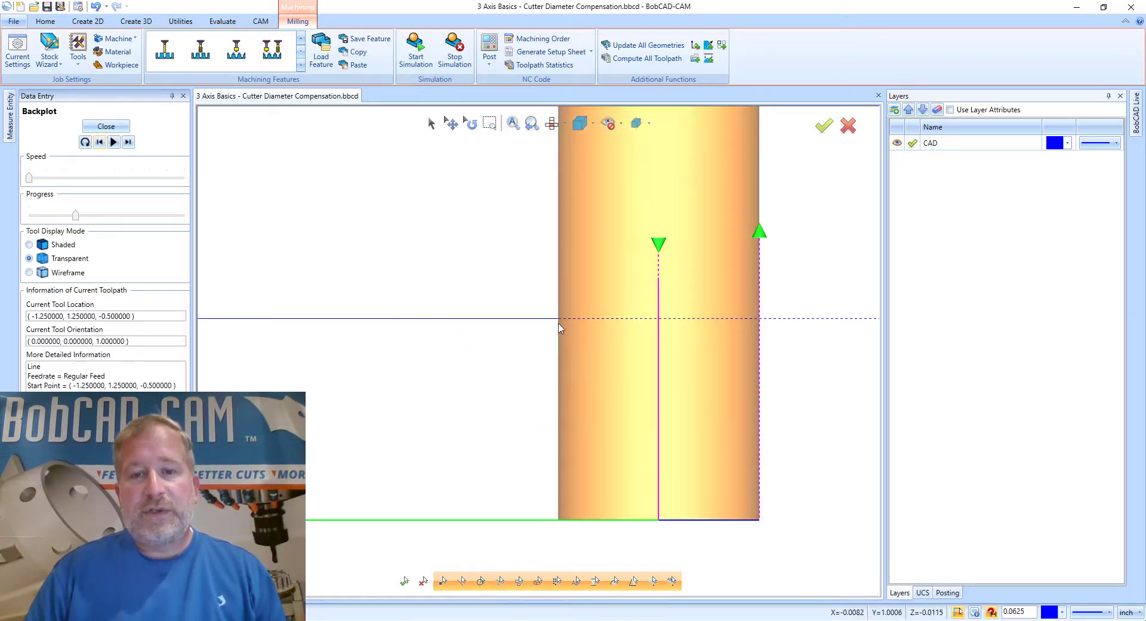
{"action": "middle_click_drag", "start_coordinate": [561, 322], "coordinate": [573, 361]}
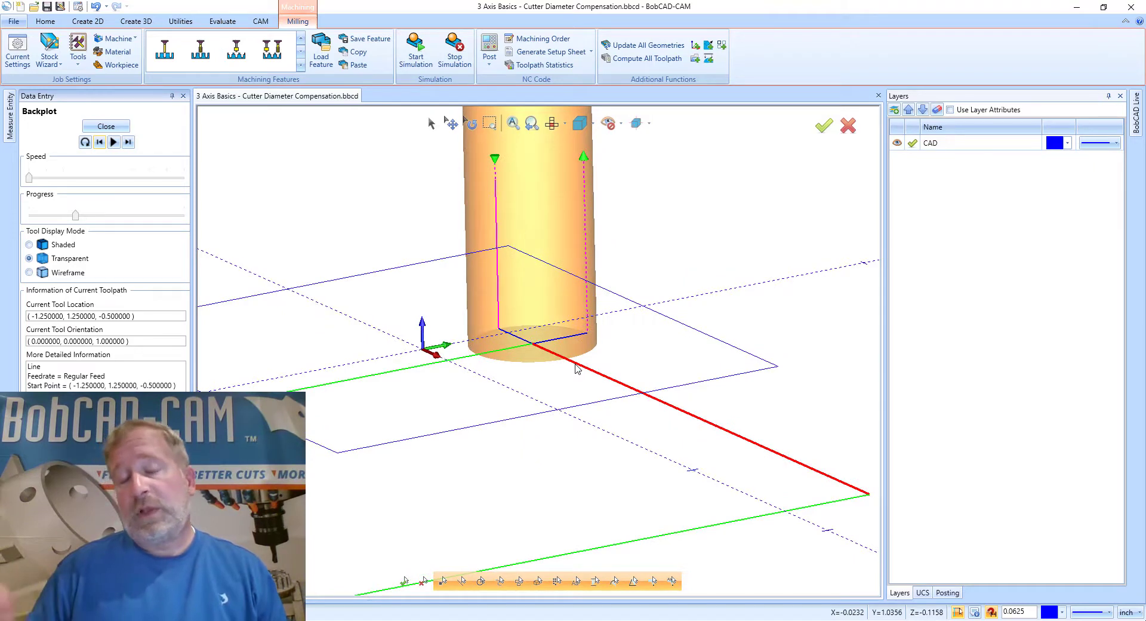
{"action": "middle_click_drag", "start_coordinate": [575, 366], "coordinate": [409, 274]}
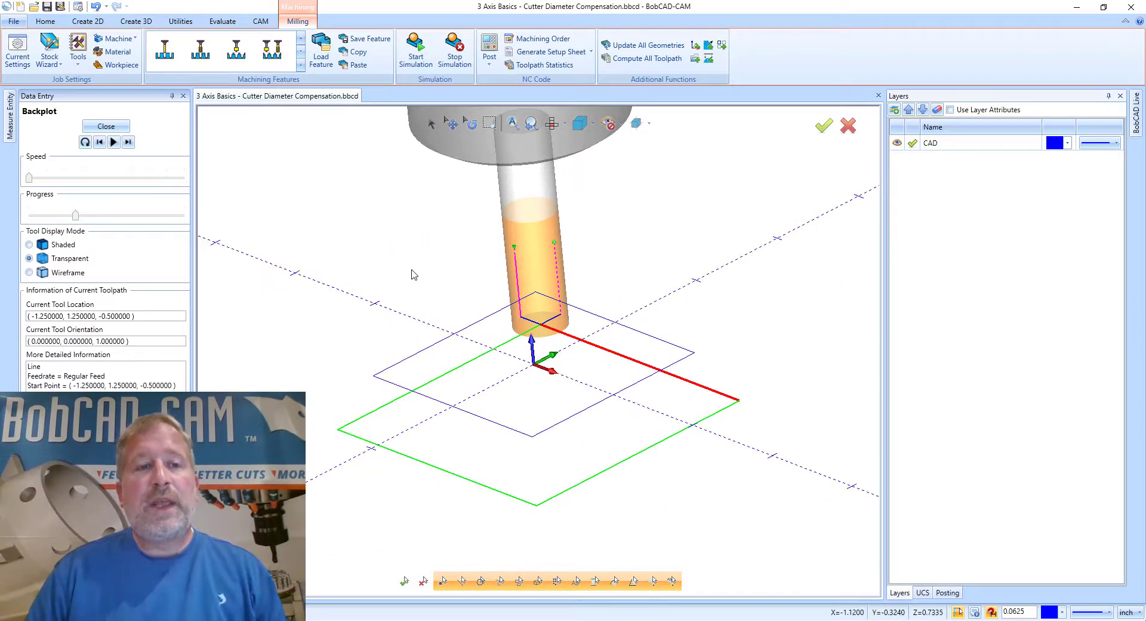
{"action": "left_click", "coordinate": [106, 126]}
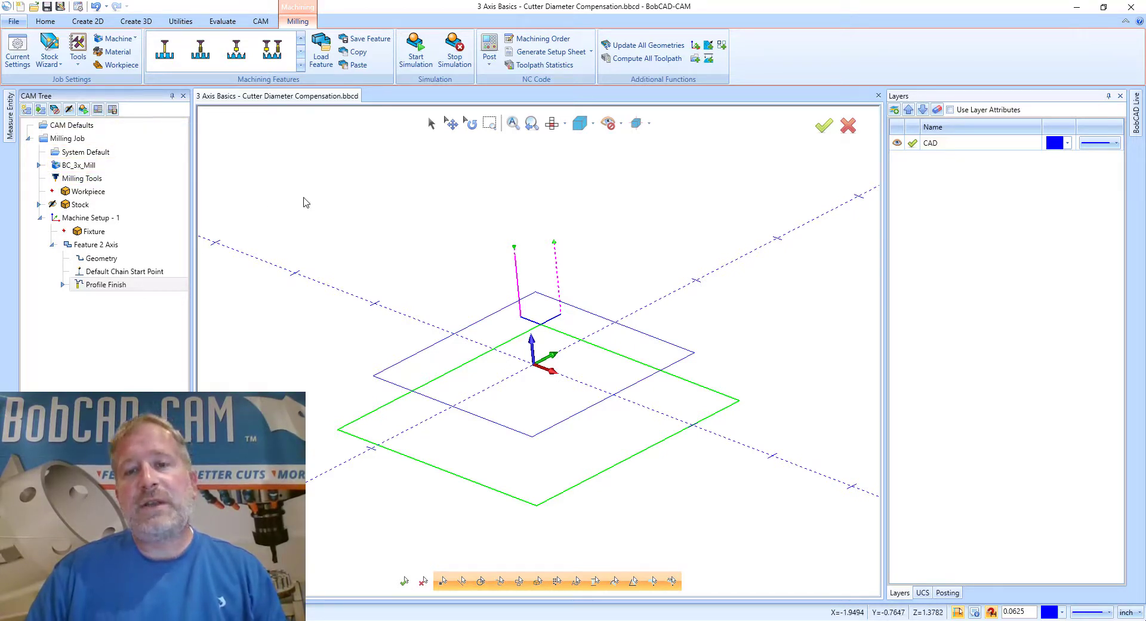
Post the NC code for the Left system compensation toolpath and examine the machine setup origin relative to the square's corners.
{"action": "left_click", "coordinate": [98, 109]}
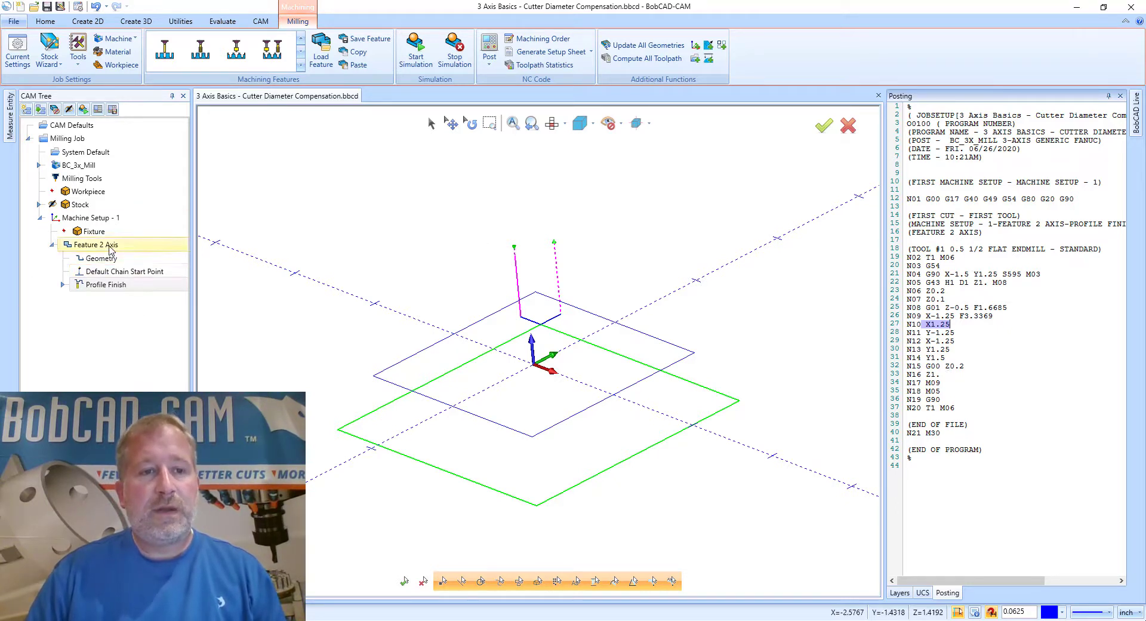
{"action": "left_click", "coordinate": [87, 218]}
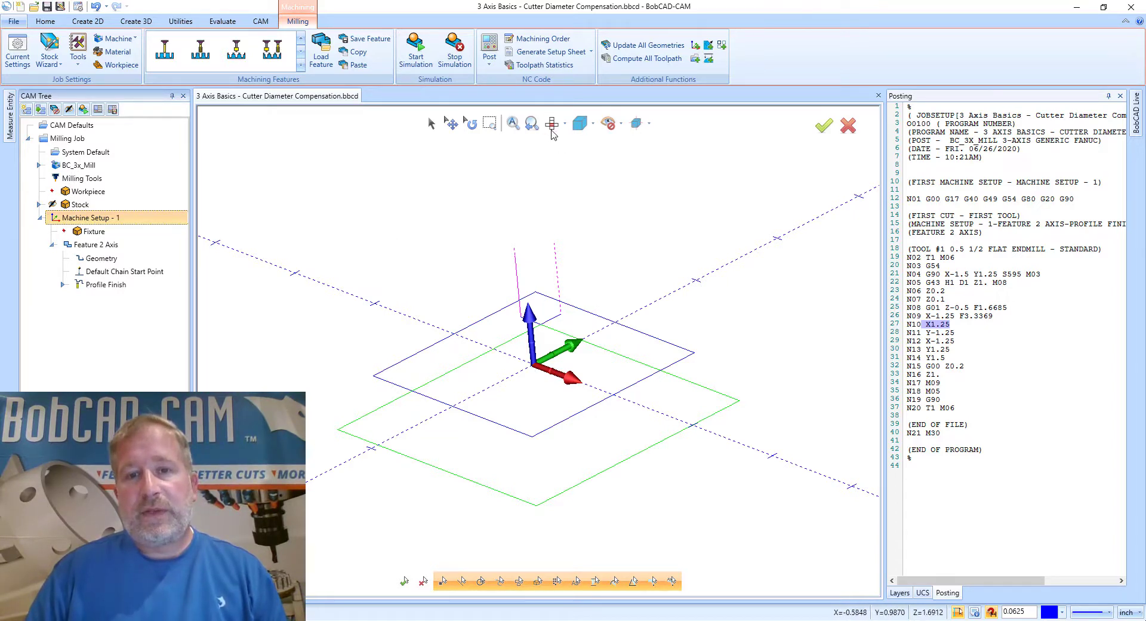
{"action": "left_click", "coordinate": [551, 125]}
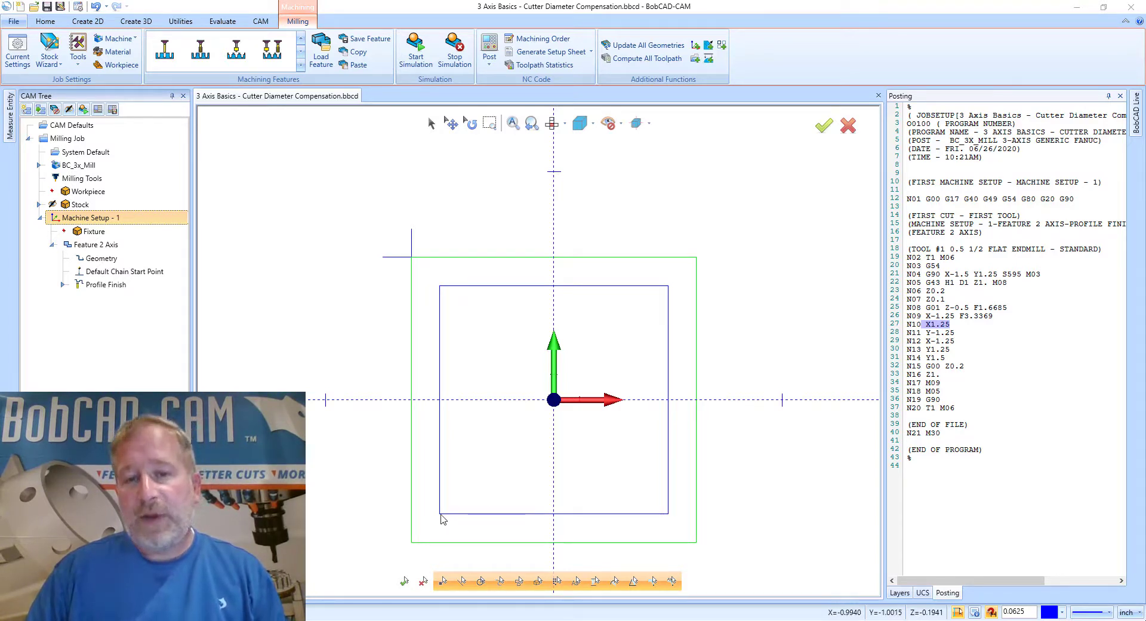
{"action": "left_click", "coordinate": [442, 290]}
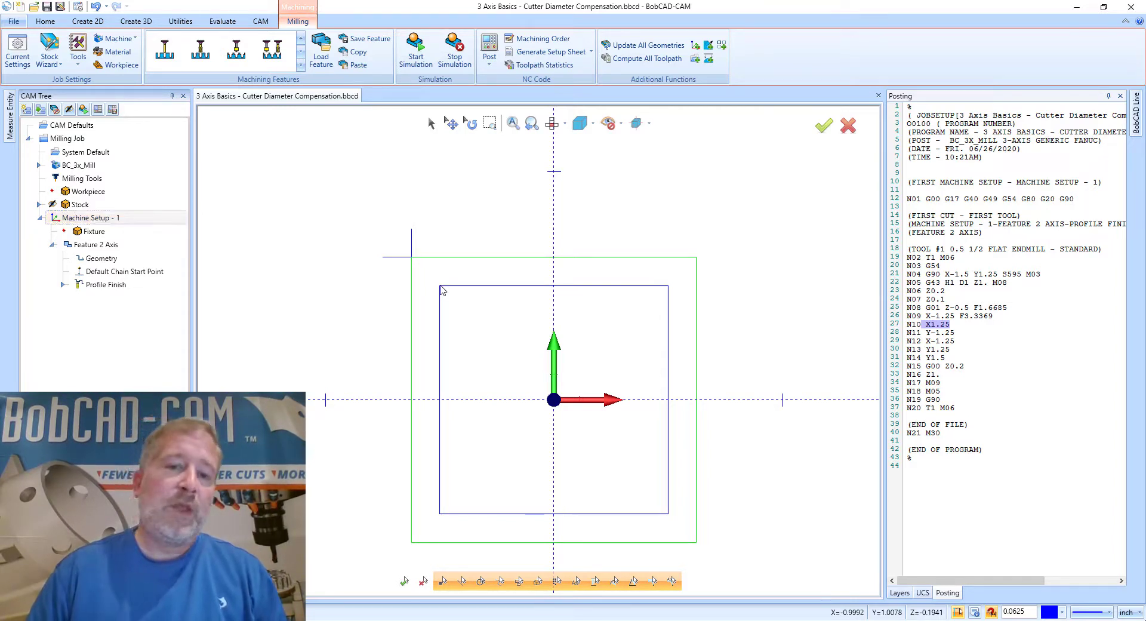
Examine the X coordinate in block N09 and the surrounding cutting moves in the posted code against the square's geometry.
{"action": "left_click", "coordinate": [944, 315]}
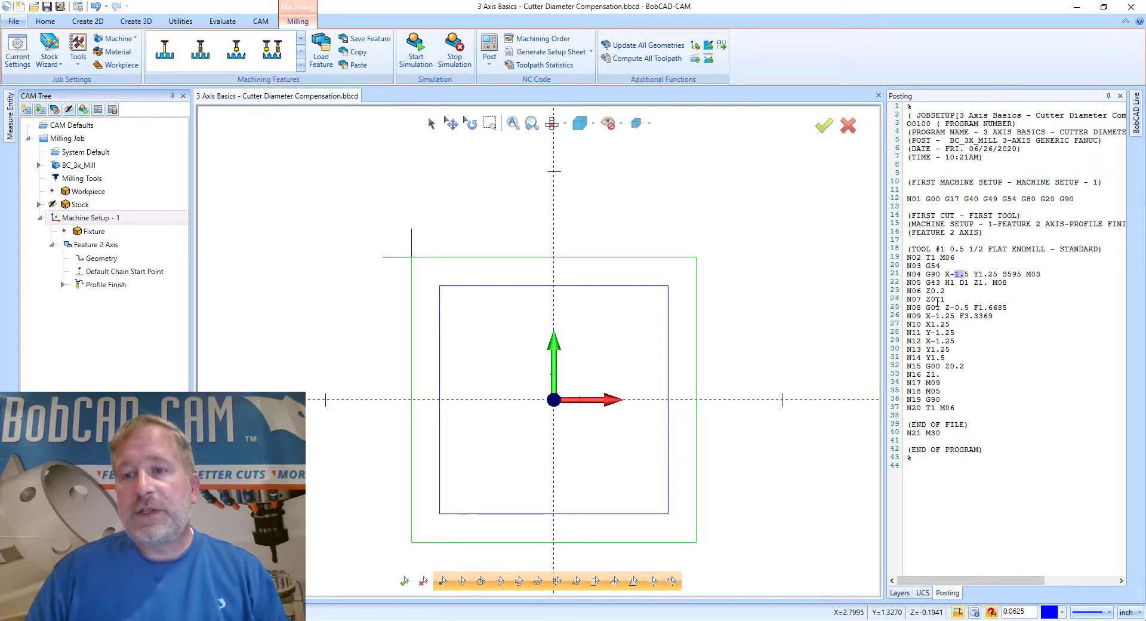
{"action": "left_click_drag", "start_coordinate": [936, 315], "coordinate": [942, 315]}
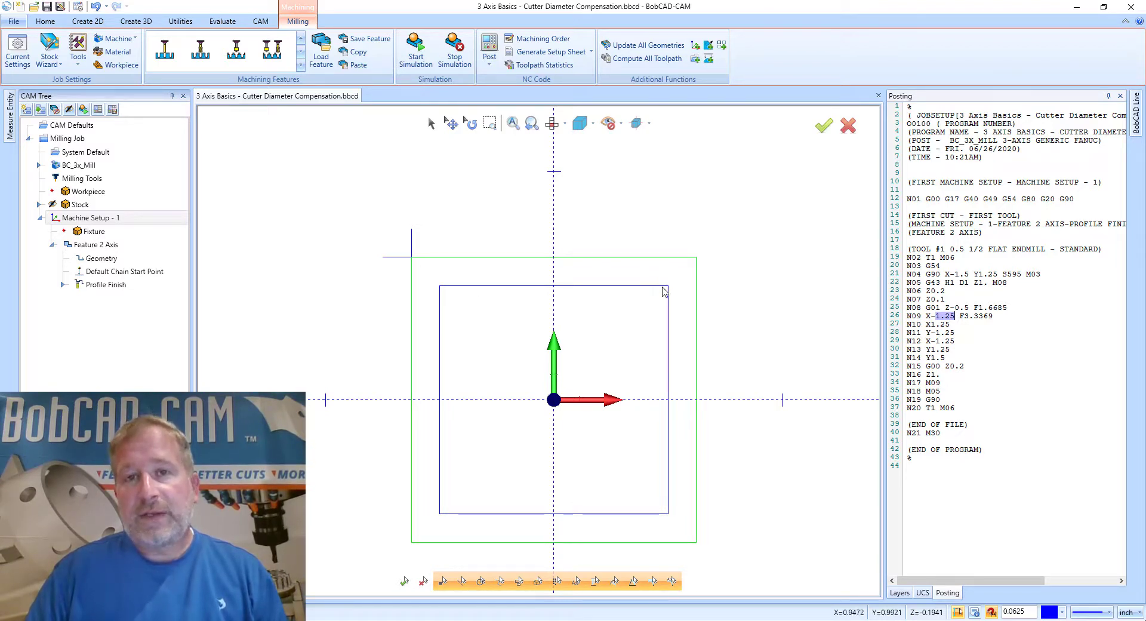
{"action": "left_click", "coordinate": [941, 316]}
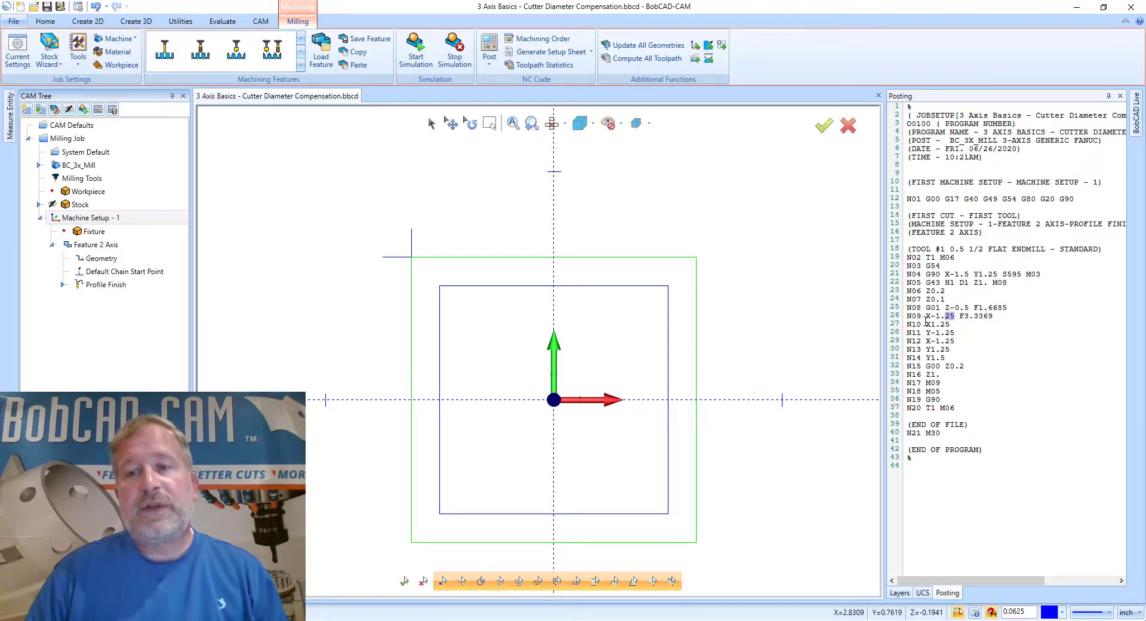
{"action": "left_click", "coordinate": [939, 317]}
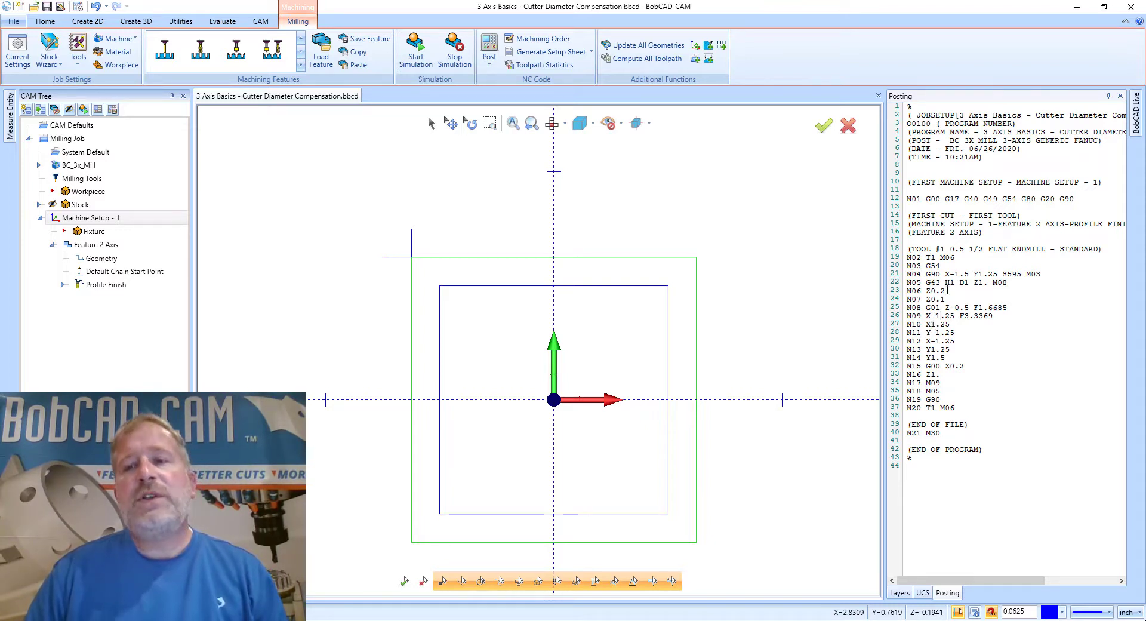
{"action": "left_click_drag", "start_coordinate": [928, 290], "coordinate": [955, 408]}
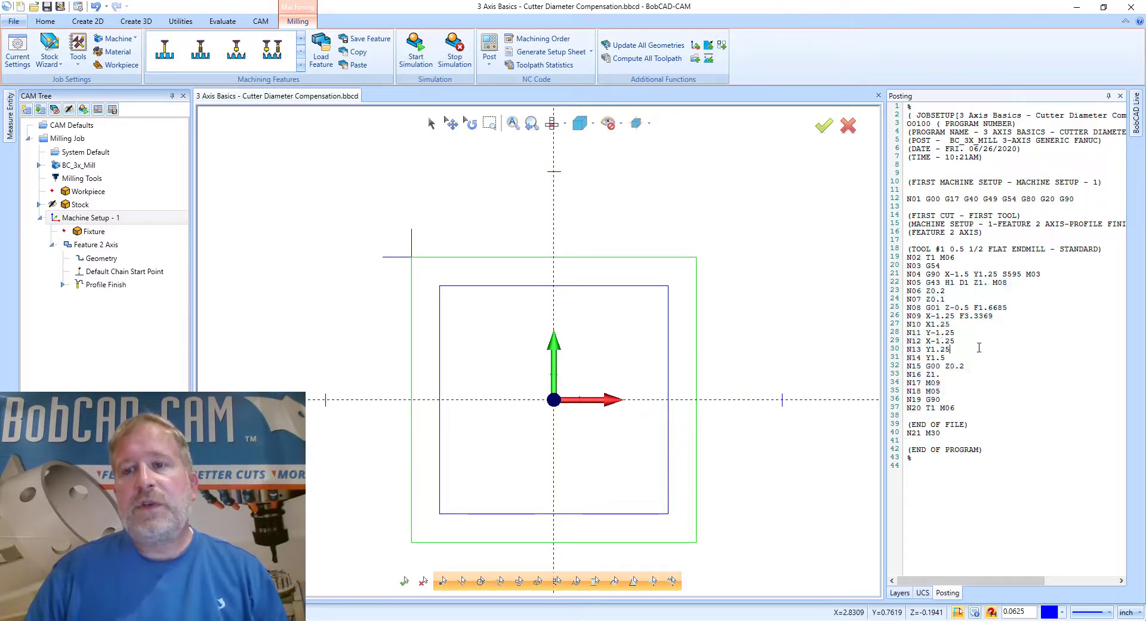
{"action": "left_click", "coordinate": [975, 348]}
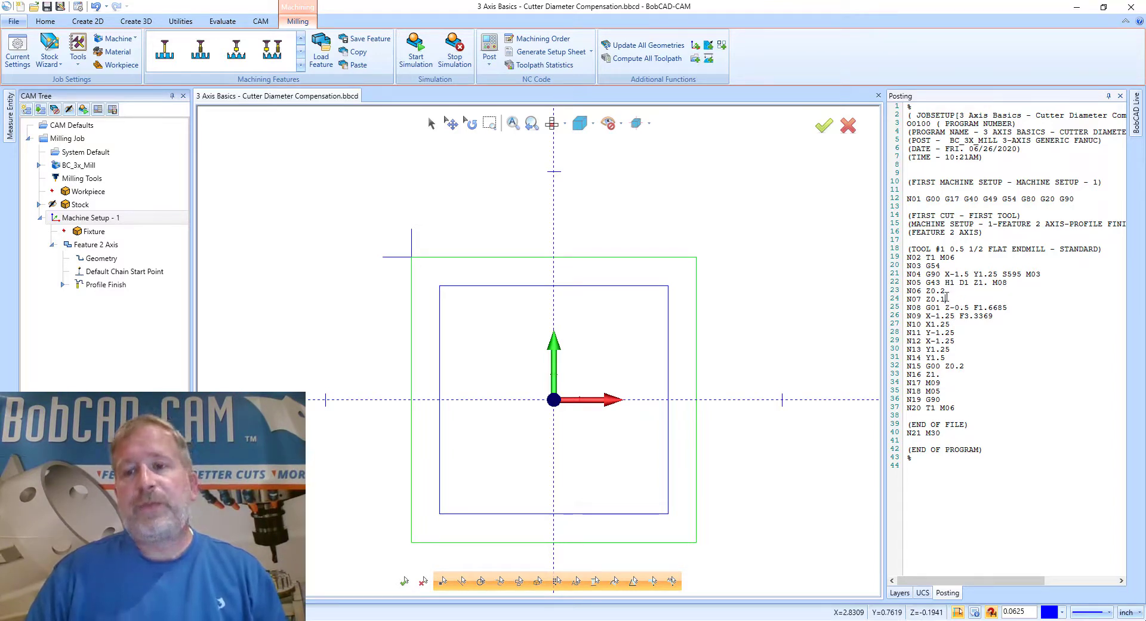
Edit the 2 Axis feature to set system compensation to Off and machine compensation to Comp Left / G41, and compute the toolpath.
{"action": "left_click", "coordinate": [99, 246]}
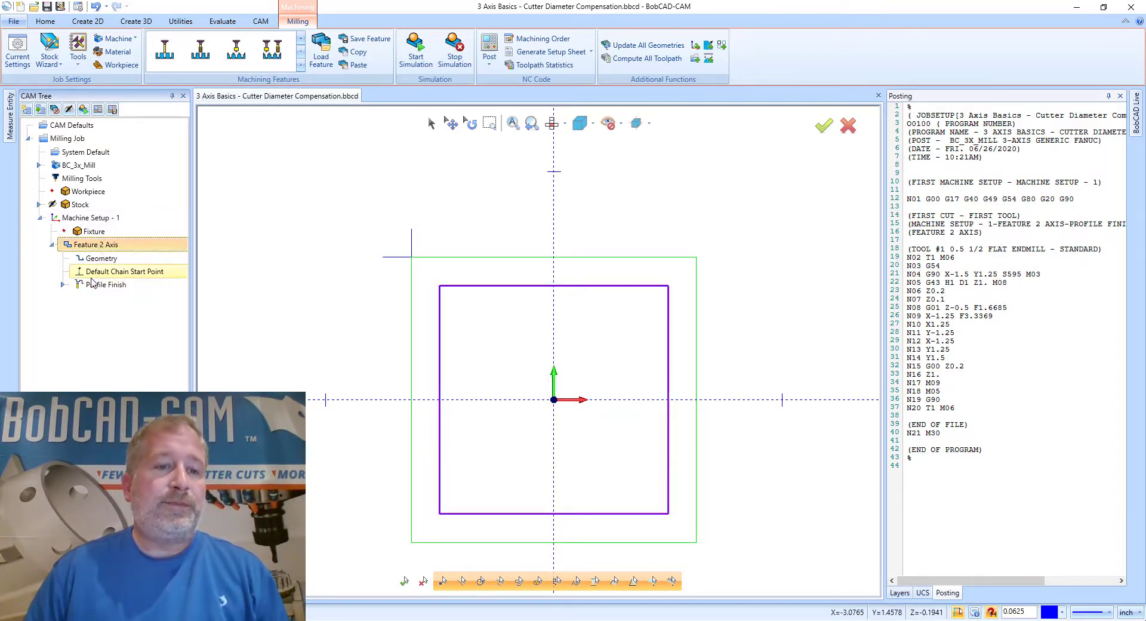
{"action": "right_click", "coordinate": [103, 249]}
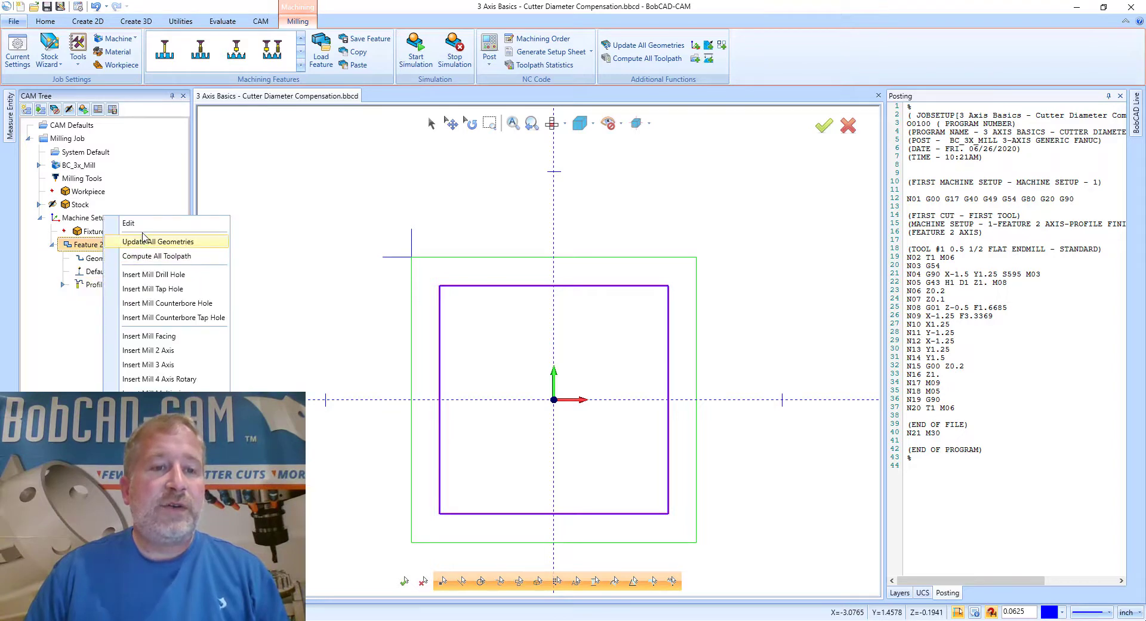
{"action": "left_click", "coordinate": [229, 228]}
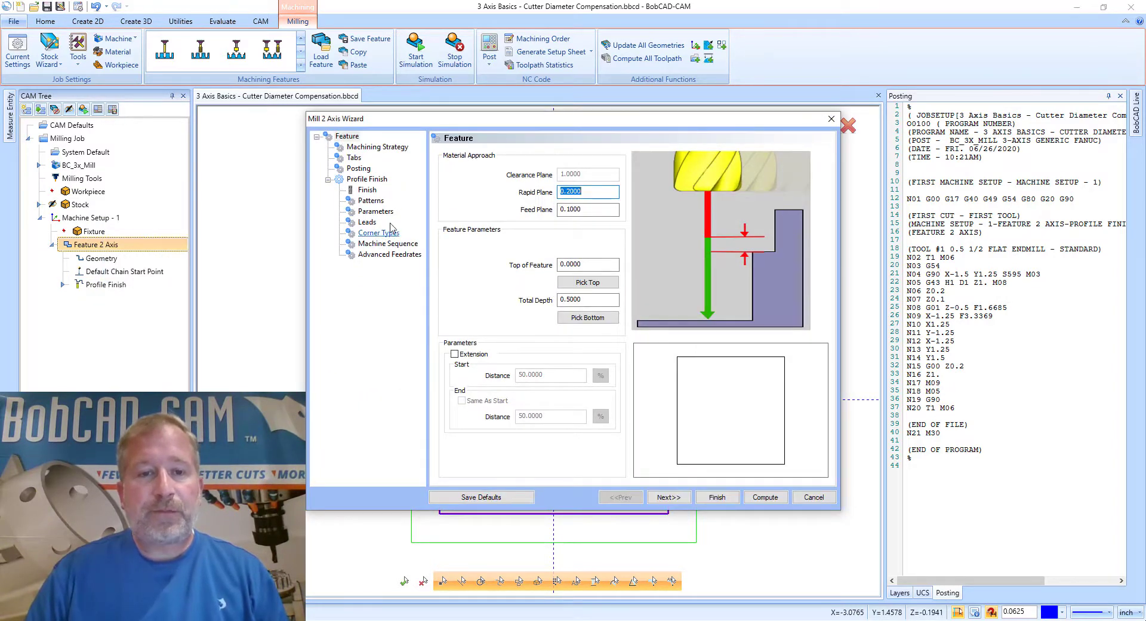
{"action": "left_click", "coordinate": [371, 201]}
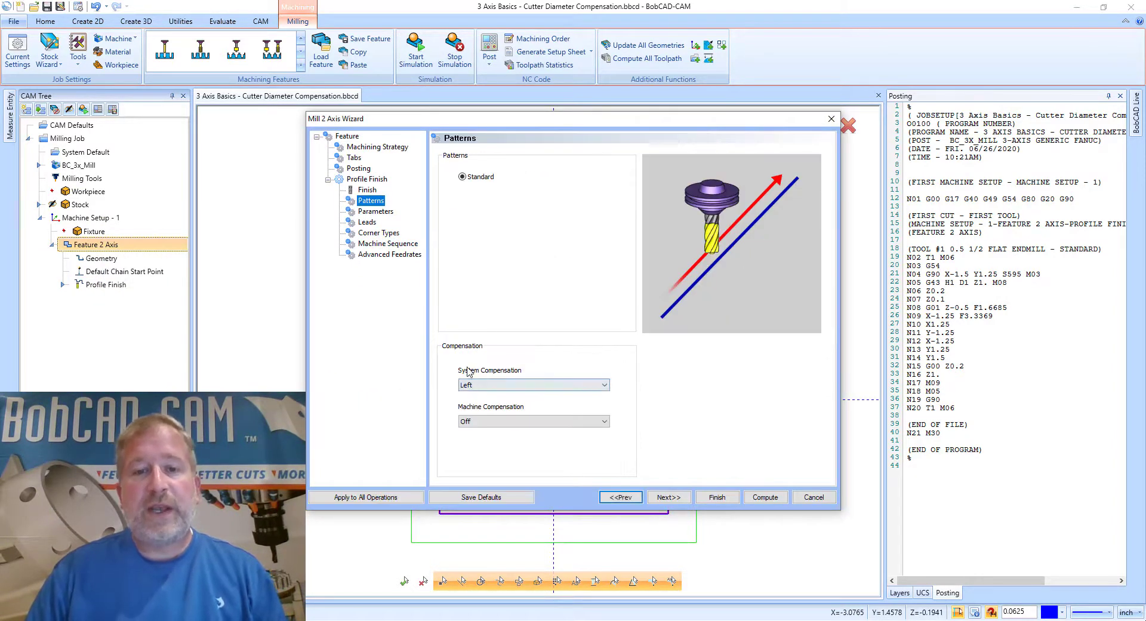
{"action": "left_click", "coordinate": [502, 385]}
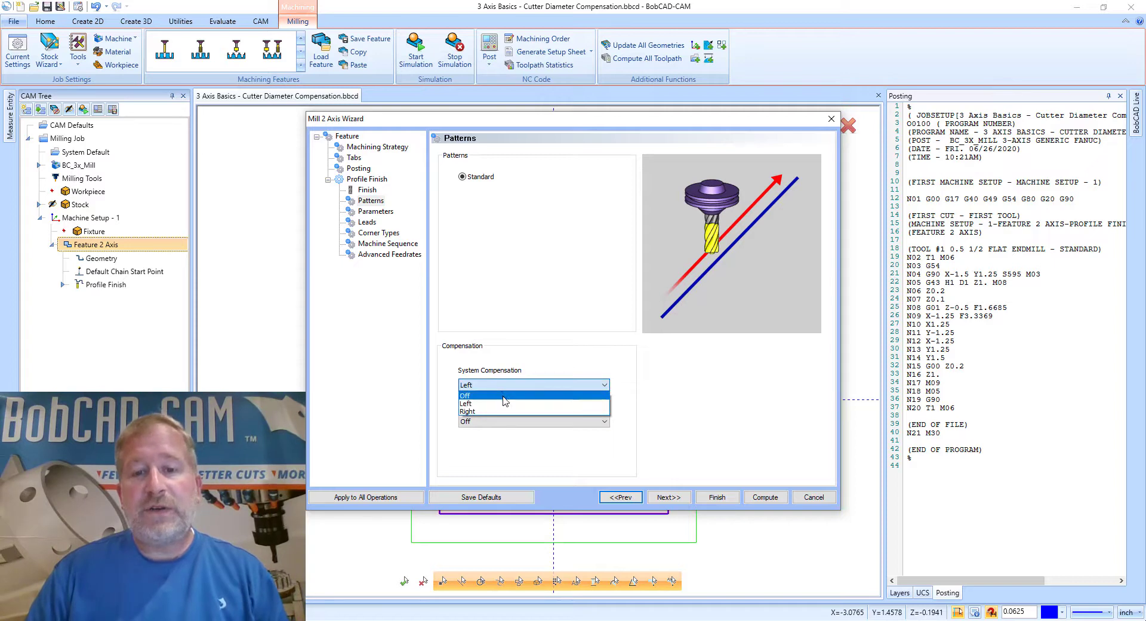
{"action": "left_click", "coordinate": [502, 396]}
{"action": "left_click", "coordinate": [534, 421]}
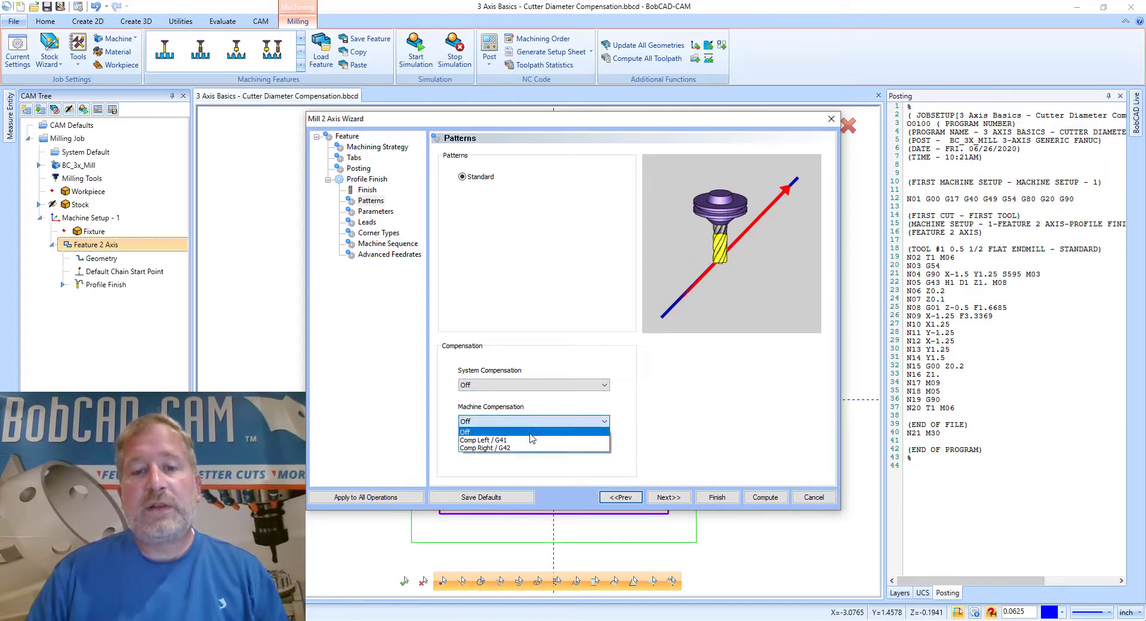
{"action": "left_click", "coordinate": [531, 441]}
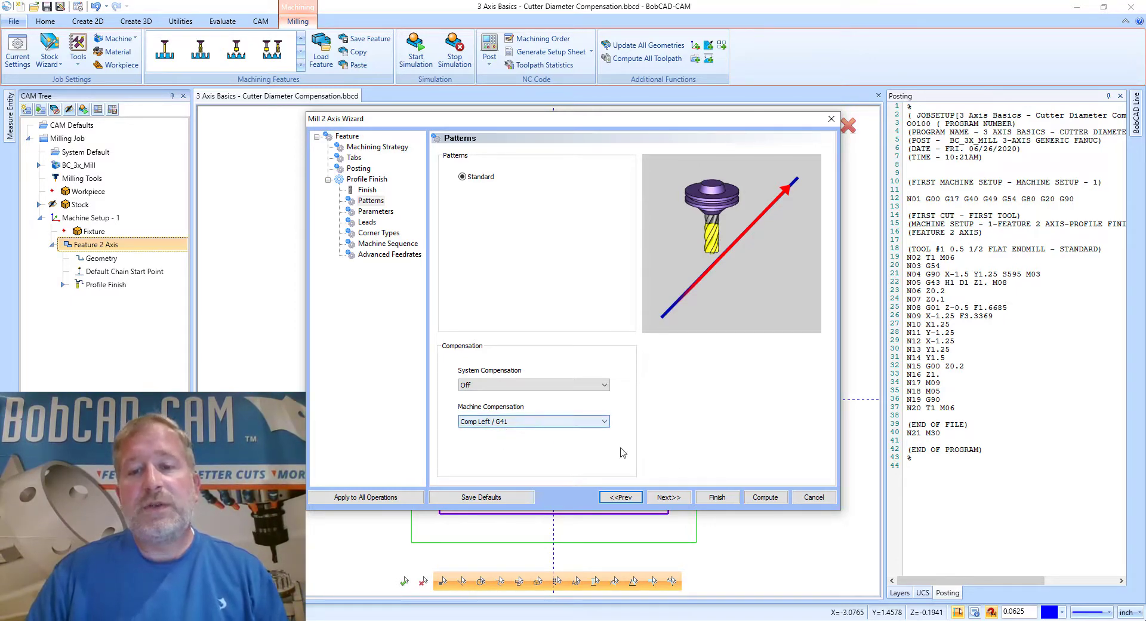
{"action": "left_click", "coordinate": [765, 497]}
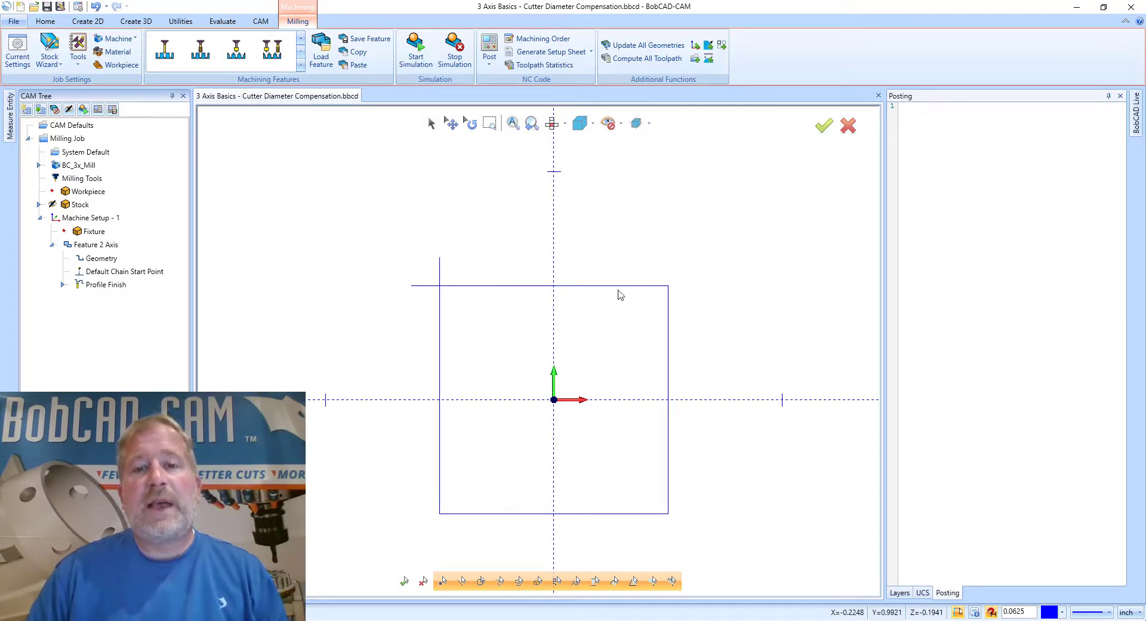
Post the NC code again and examine the G41 D1 call in block N09 and the coordinates through block N13.
{"action": "left_click", "coordinate": [110, 285]}
{"action": "left_click", "coordinate": [97, 110]}
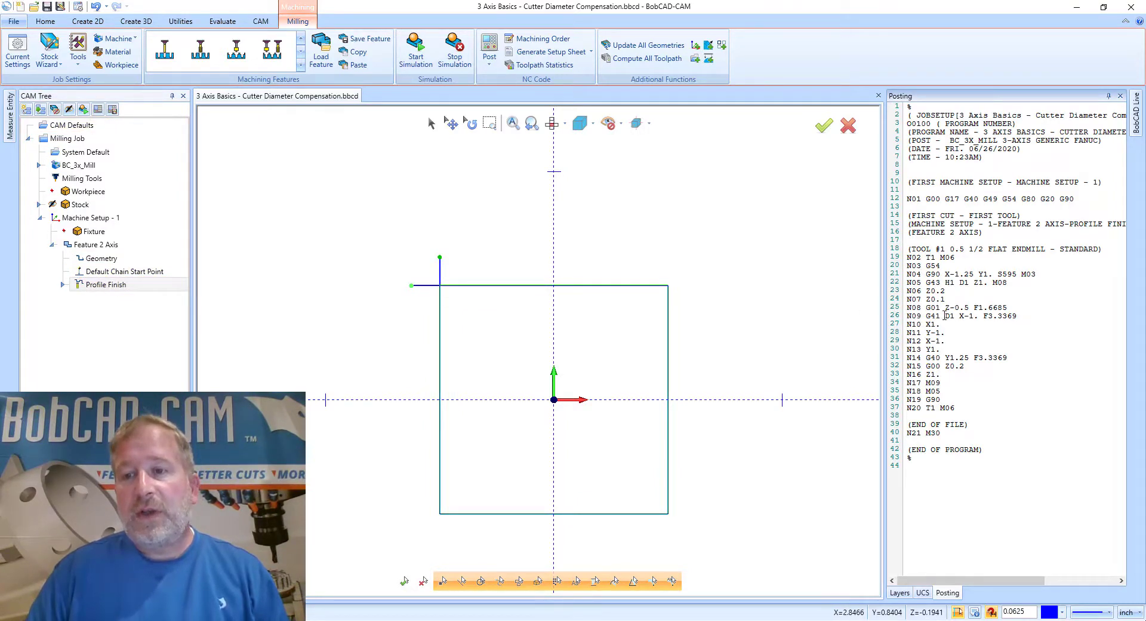
{"action": "left_click_drag", "start_coordinate": [959, 316], "coordinate": [937, 349]}
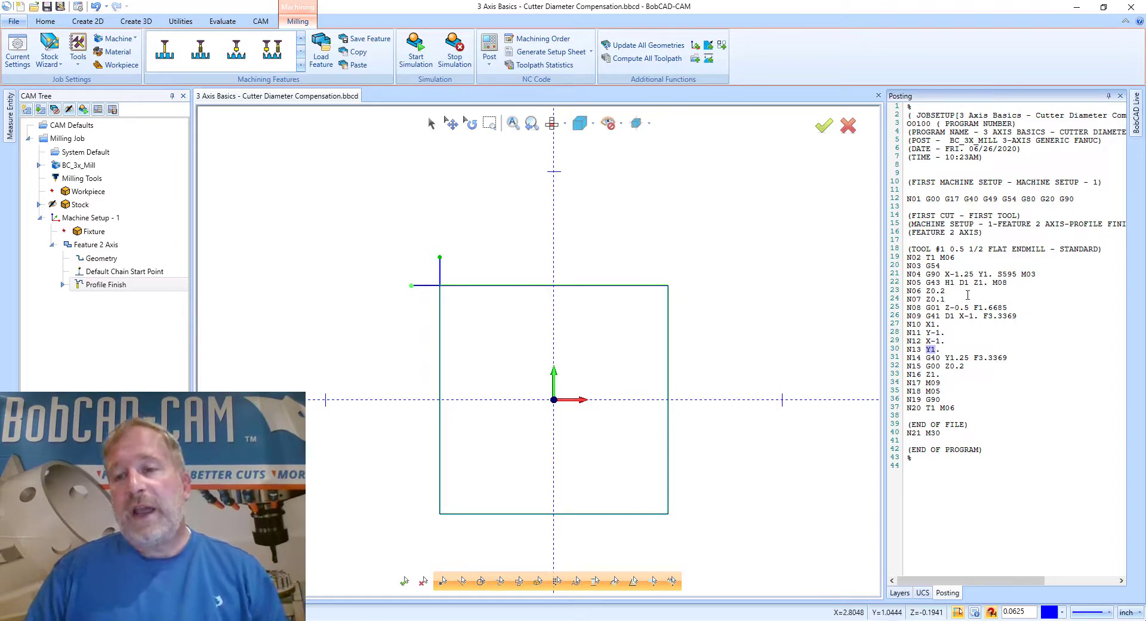
{"action": "left_click_drag", "start_coordinate": [926, 316], "coordinate": [954, 316]}
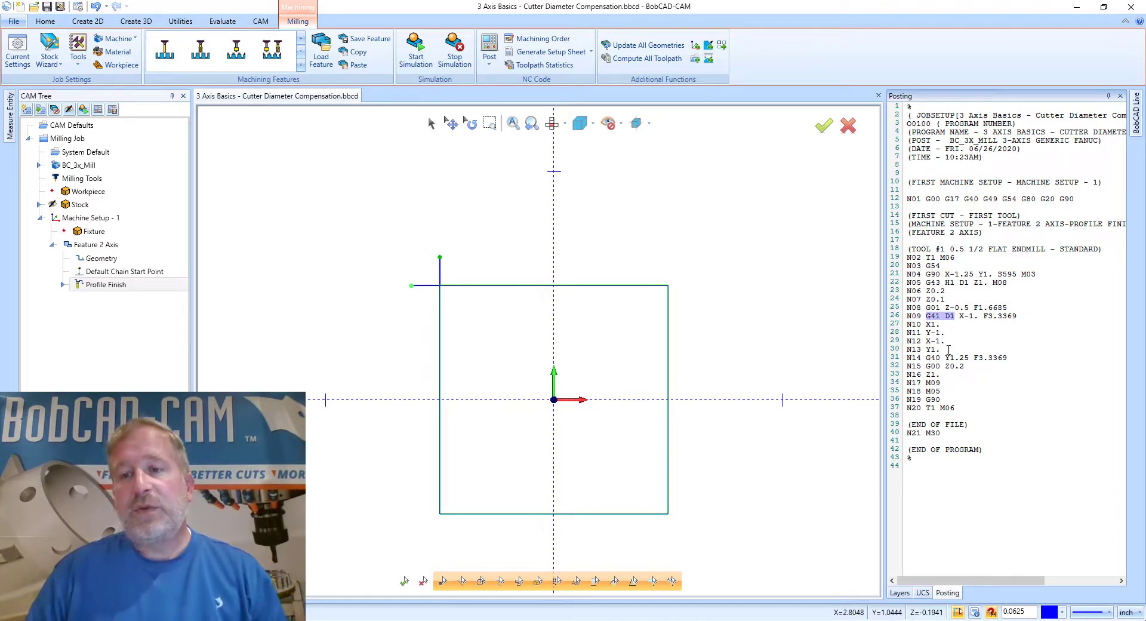
{"action": "left_click", "coordinate": [961, 328]}
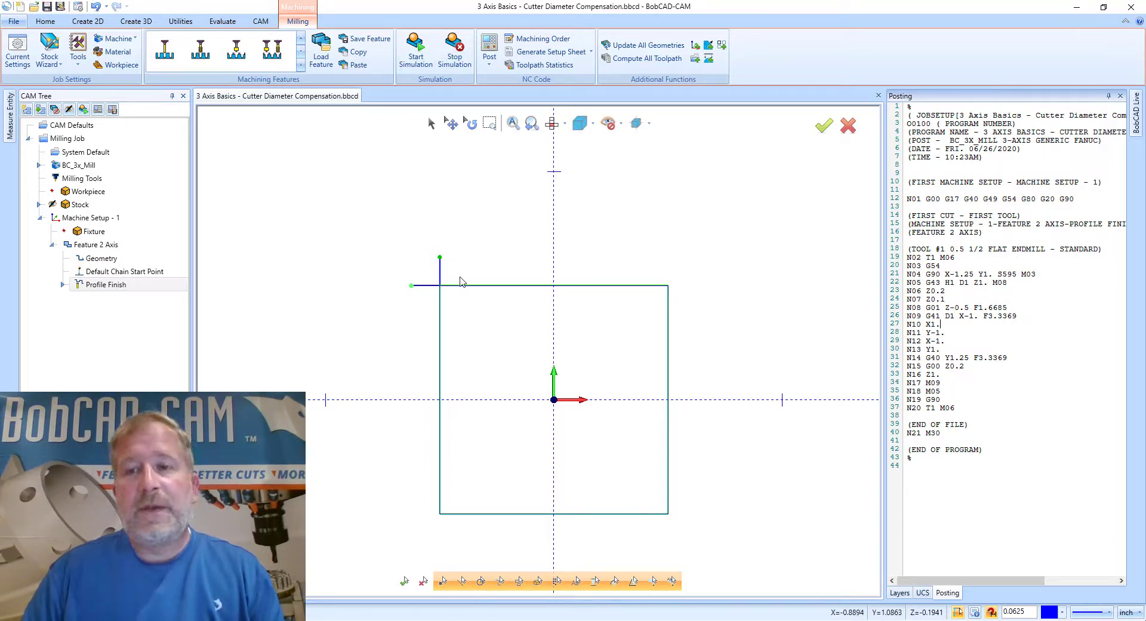
{"action": "left_click_drag", "start_coordinate": [927, 315], "coordinate": [955, 316]}
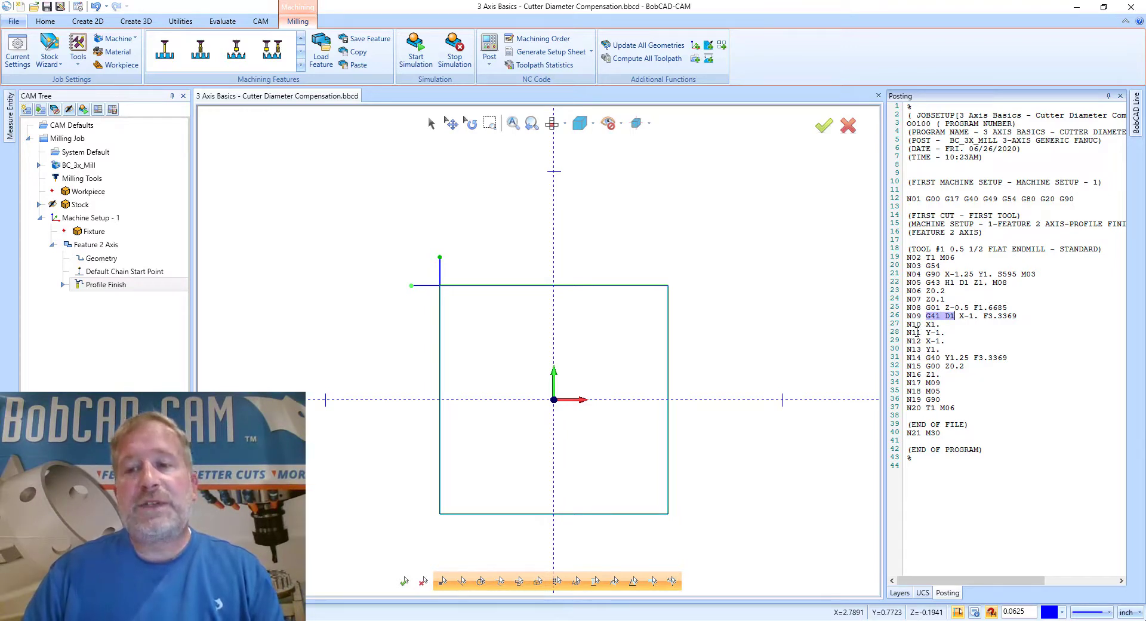
{"action": "double_click", "coordinate": [946, 316]}
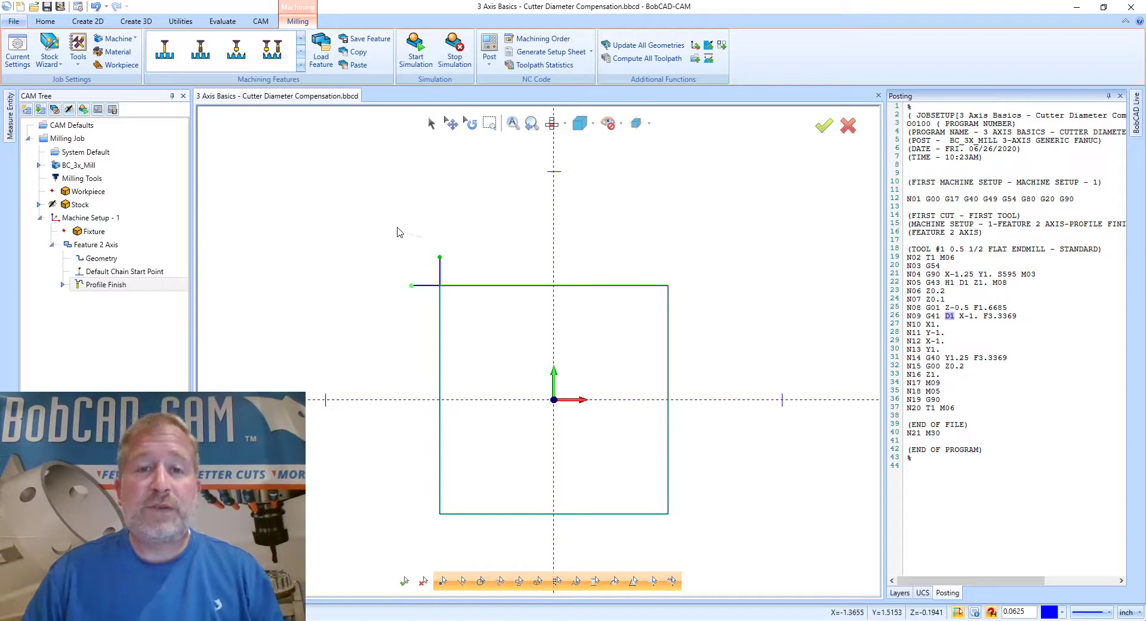
Simulate the machine-compensated toolpath, stepping through the Profile Finish moves to block 12 while watching the tool around the stock, and close the simulation.
{"action": "left_click", "coordinate": [83, 109]}
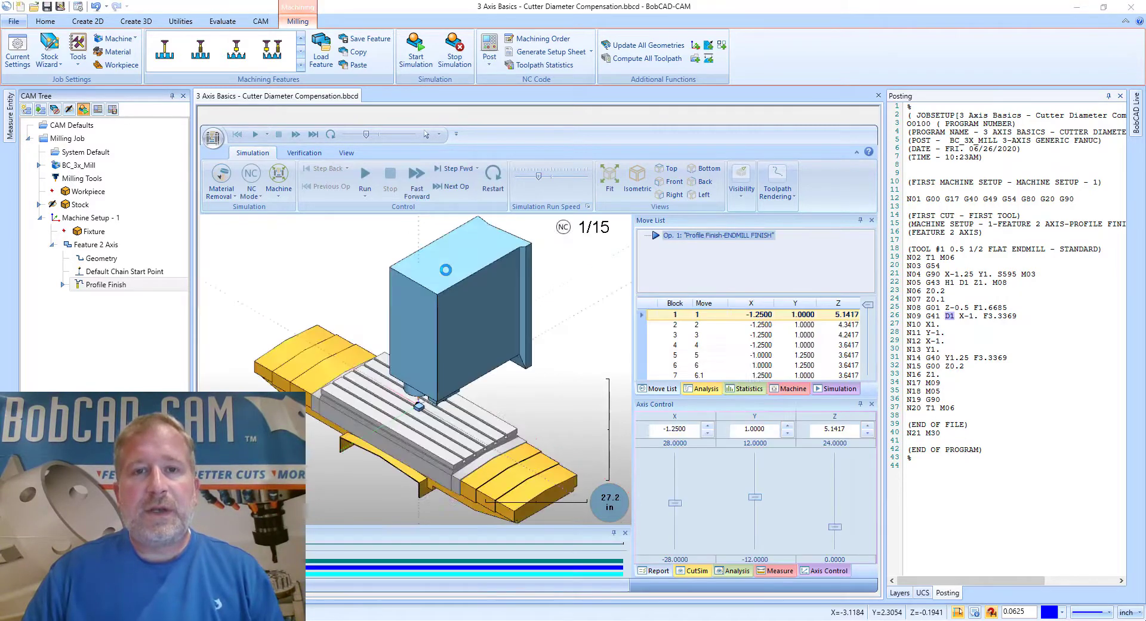
{"action": "scroll", "coordinate": [415, 420], "scroll_direction": "up", "scroll_amount": 10}
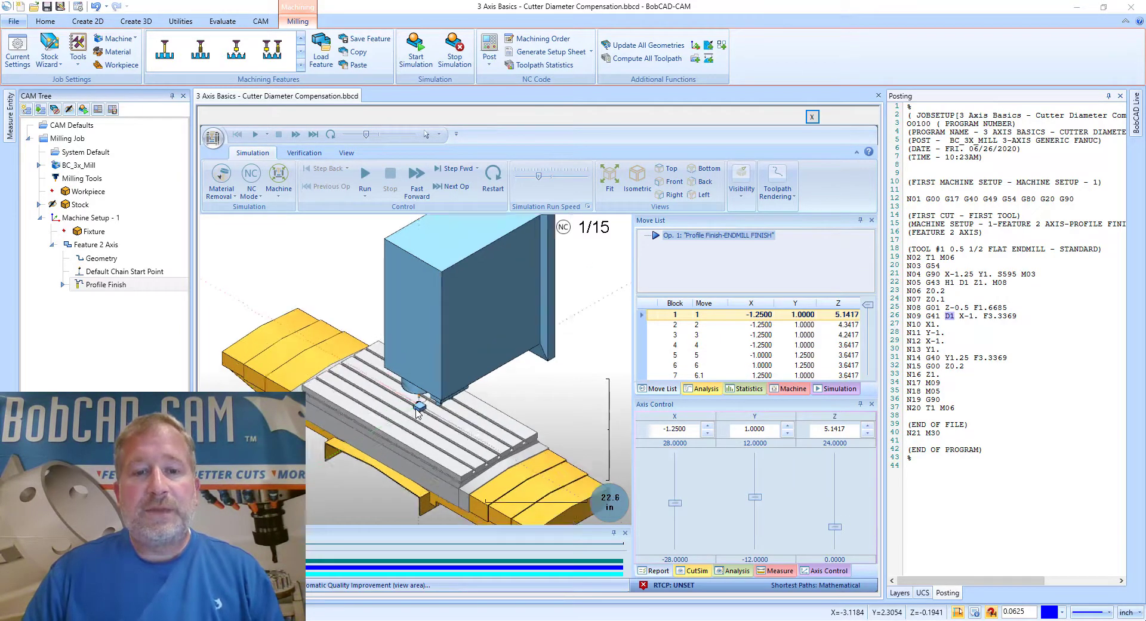
{"action": "scroll", "coordinate": [425, 398], "scroll_direction": "up", "scroll_amount": 1}
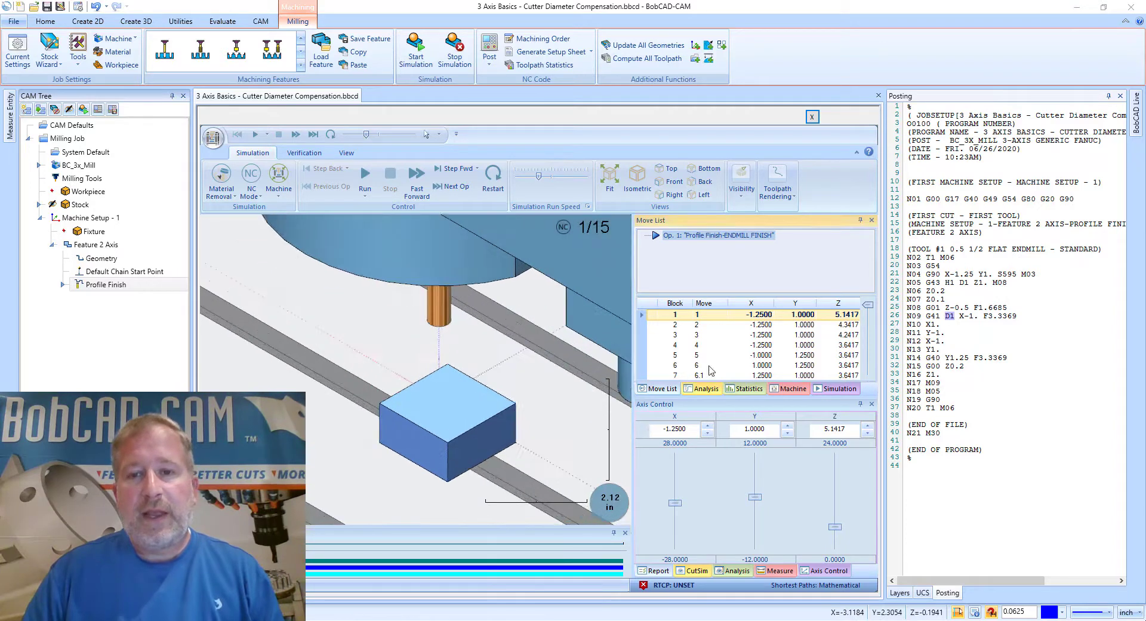
{"action": "key", "text": "Down"}
{"action": "key", "text": "Down"}
{"action": "key", "text": "Down"}
{"action": "key", "text": "Down"}
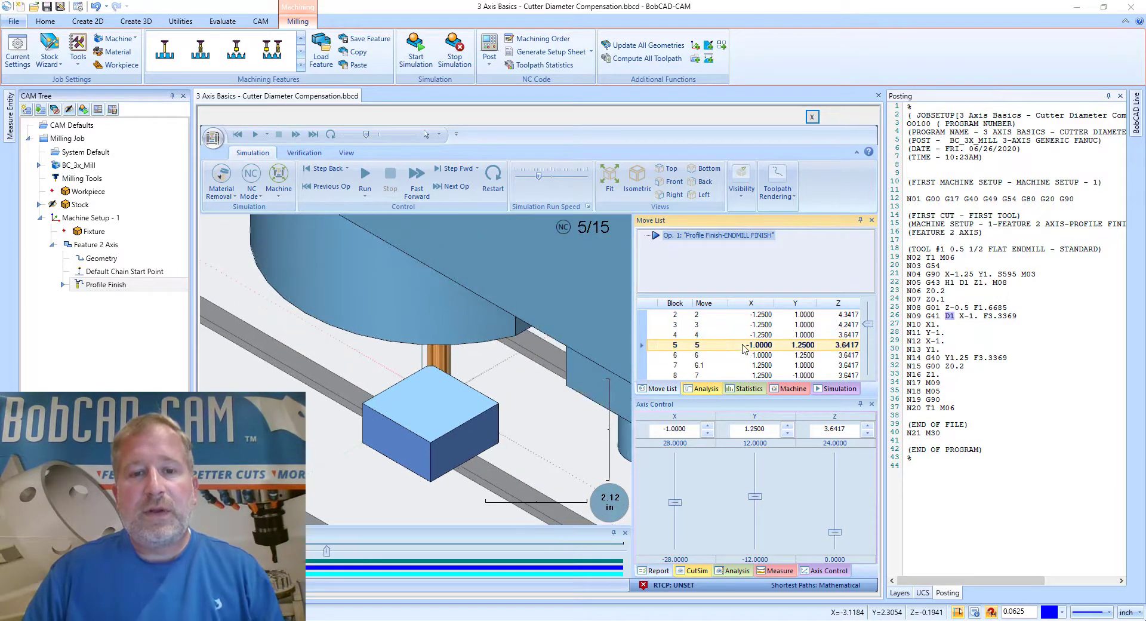
{"action": "key", "text": "Down"}
{"action": "key", "text": "Down"}
{"action": "key", "text": "Down"}
{"action": "key", "text": "Down"}
{"action": "key", "text": "Down"}
{"action": "key", "text": "Down"}
{"action": "key", "text": "Down"}
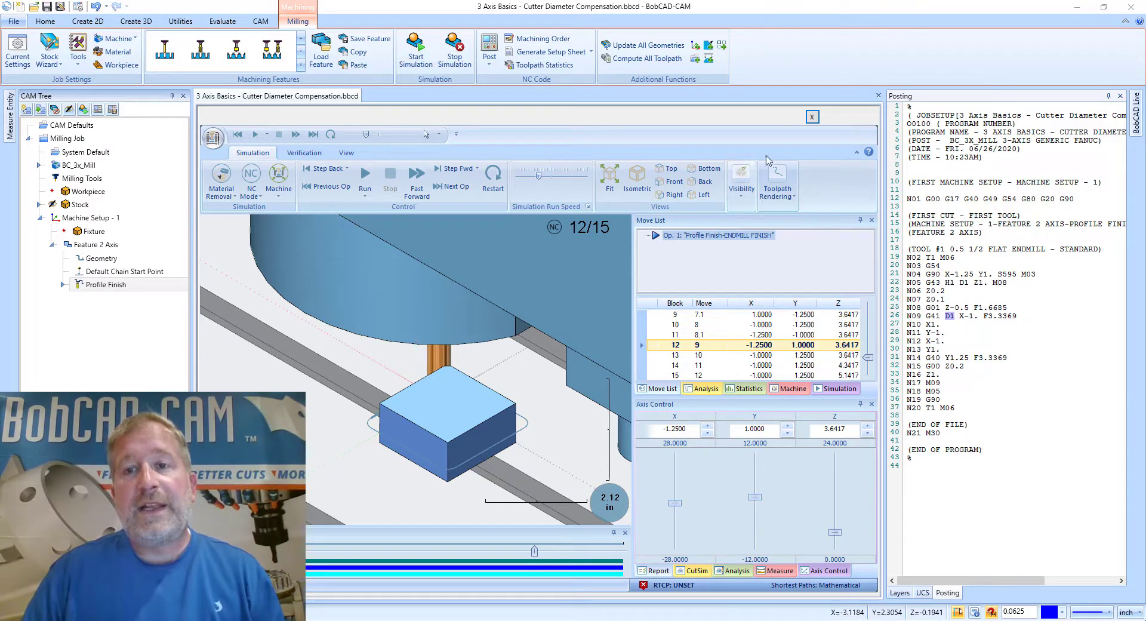
{"action": "left_click", "coordinate": [813, 117]}
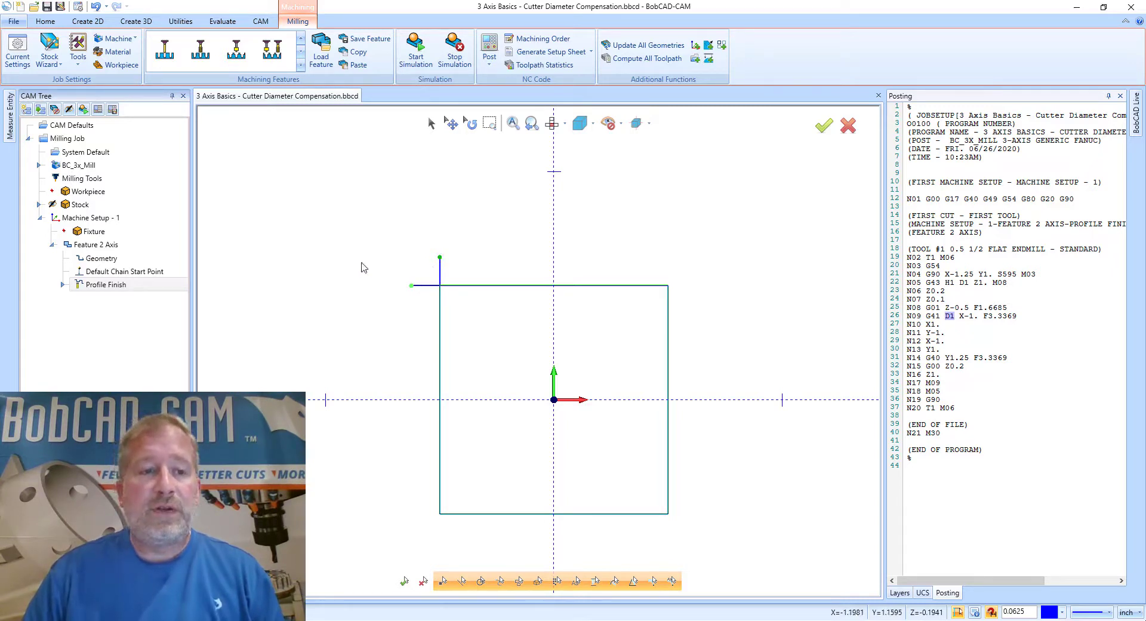
Edit the 2 Axis feature to set the parallel lead-in length to 1.0000 with the lead-out kept the same, and compute the toolpath.
{"action": "right_click", "coordinate": [95, 246]}
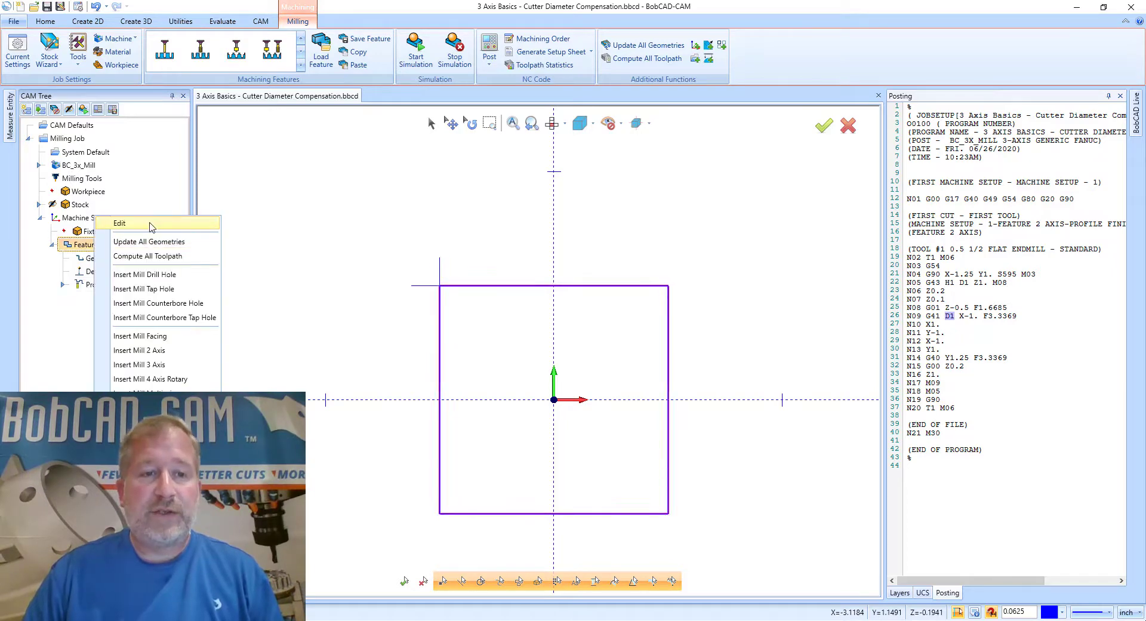
{"action": "left_click", "coordinate": [152, 225]}
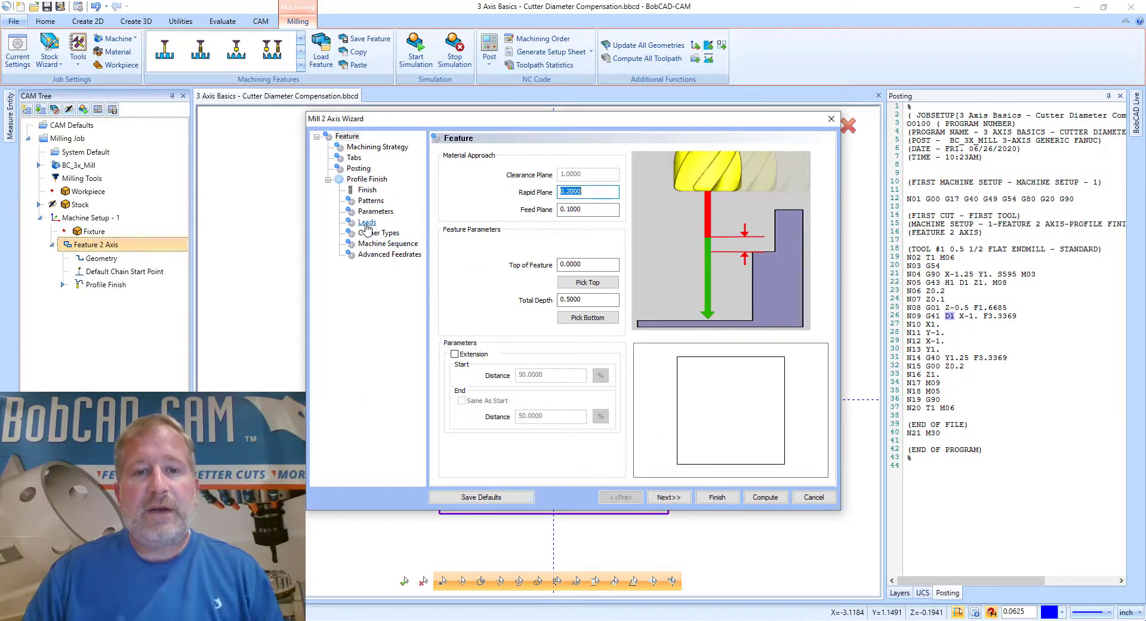
{"action": "left_click", "coordinate": [367, 222]}
{"action": "left_click_drag", "start_coordinate": [624, 412], "coordinate": [554, 416]}
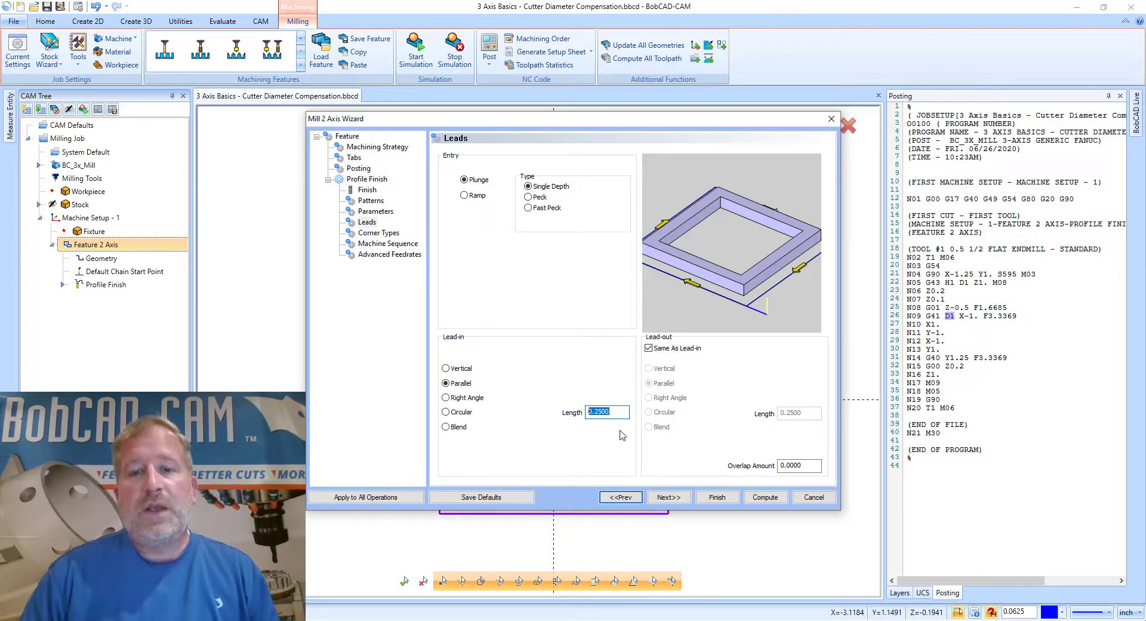
{"action": "left_click_drag", "start_coordinate": [623, 408], "coordinate": [594, 411]}
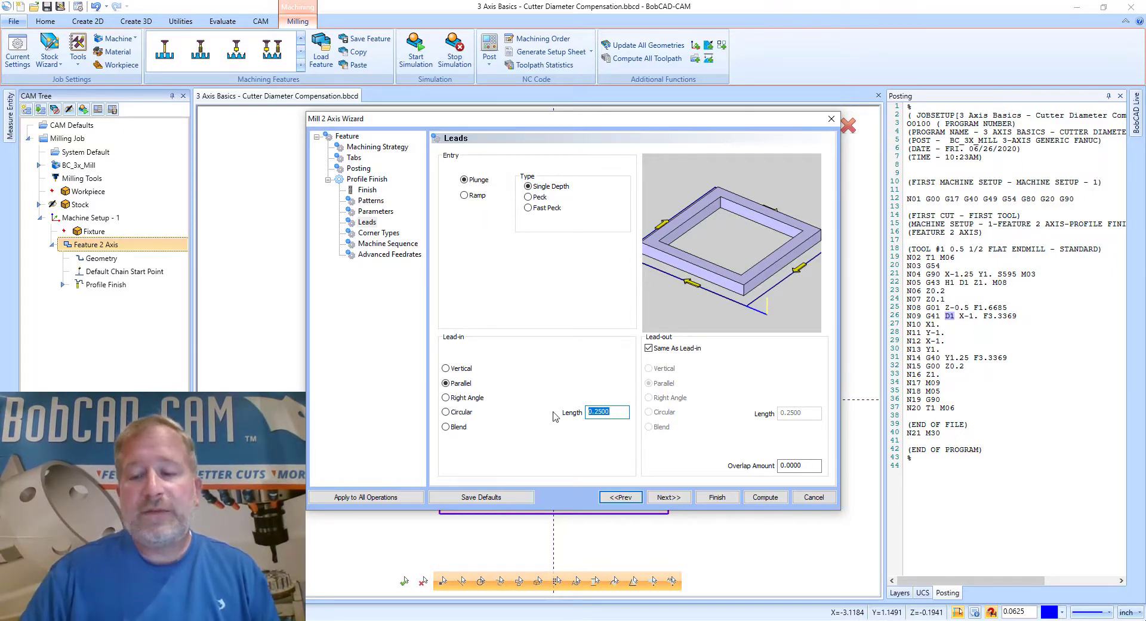
{"action": "type", "text": "1"}
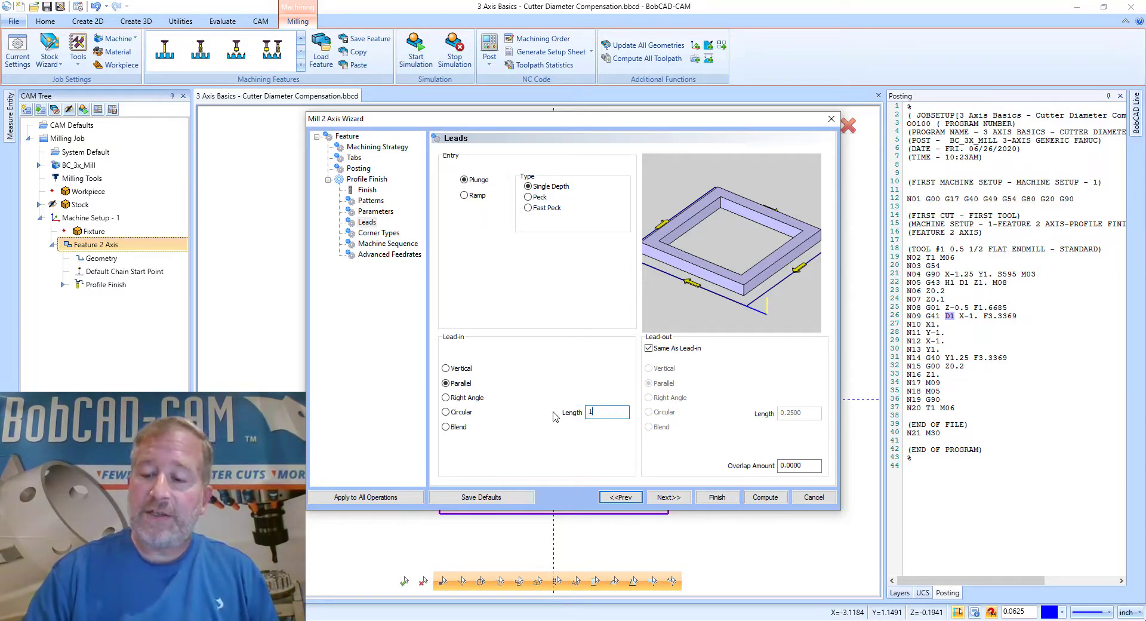
{"action": "type", "text": "."}
{"action": "key", "text": "Tab"}
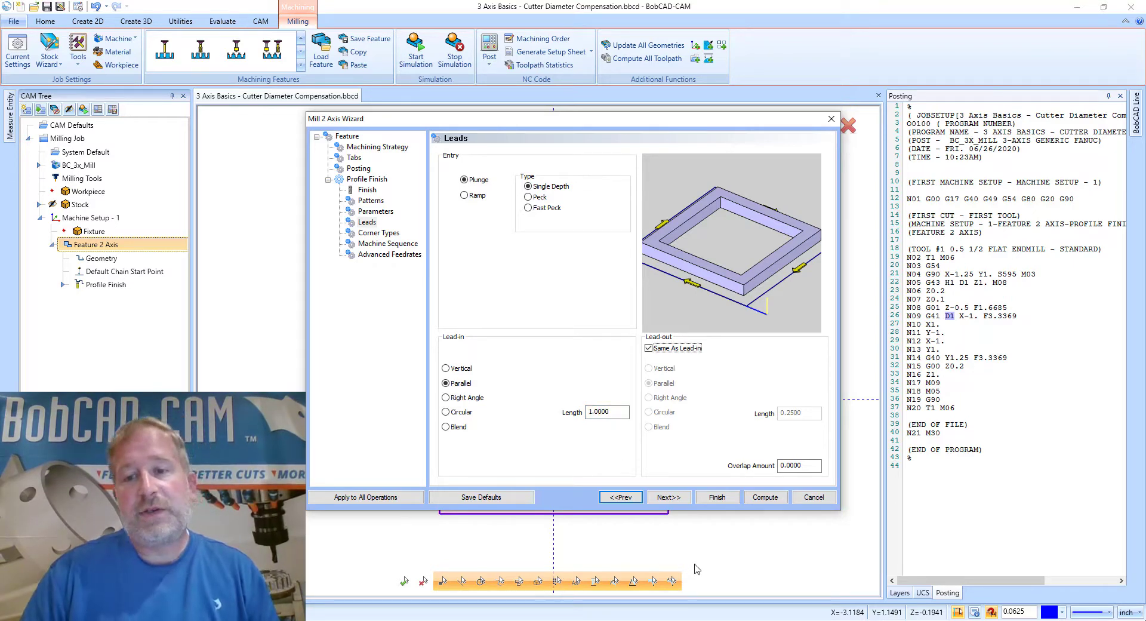
{"action": "left_click", "coordinate": [759, 500]}
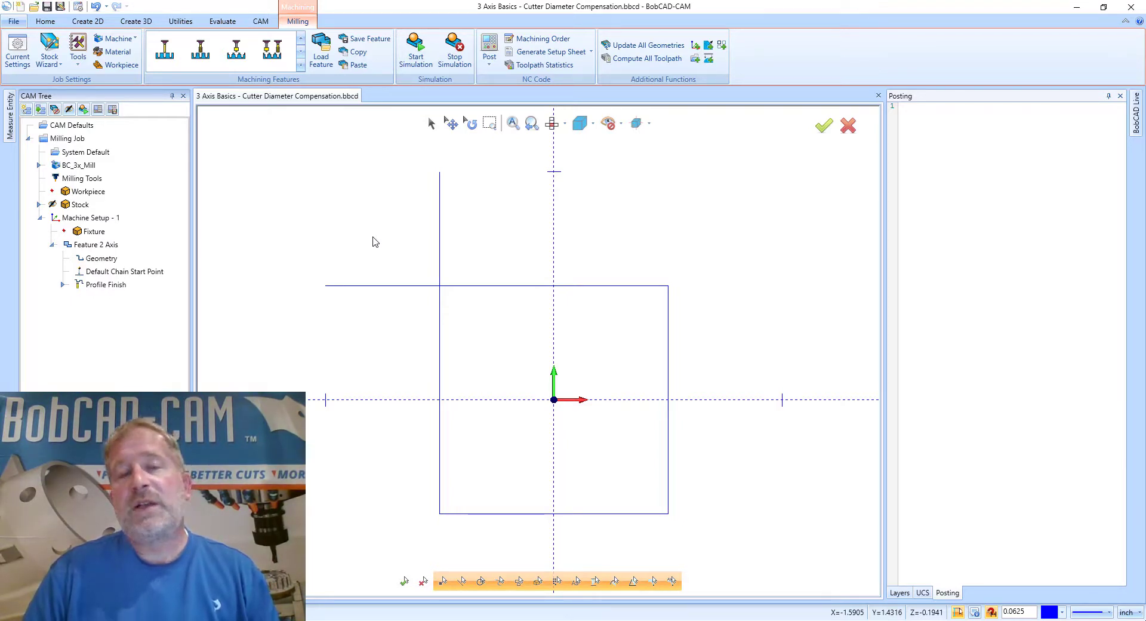
Edit the 2 Axis feature to set system compensation to Left while keeping machine compensation at Comp Left / G41, and compute the toolpath.
{"action": "left_click", "coordinate": [103, 246]}
{"action": "right_click", "coordinate": [104, 246]}
{"action": "left_click", "coordinate": [107, 223]}
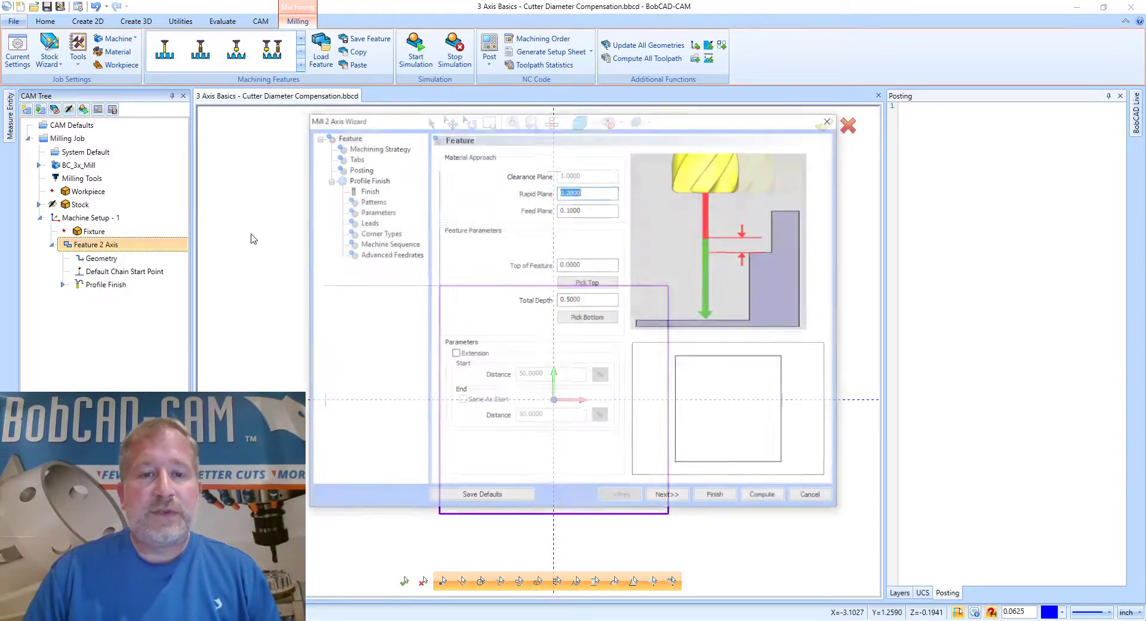
{"action": "left_click", "coordinate": [370, 200]}
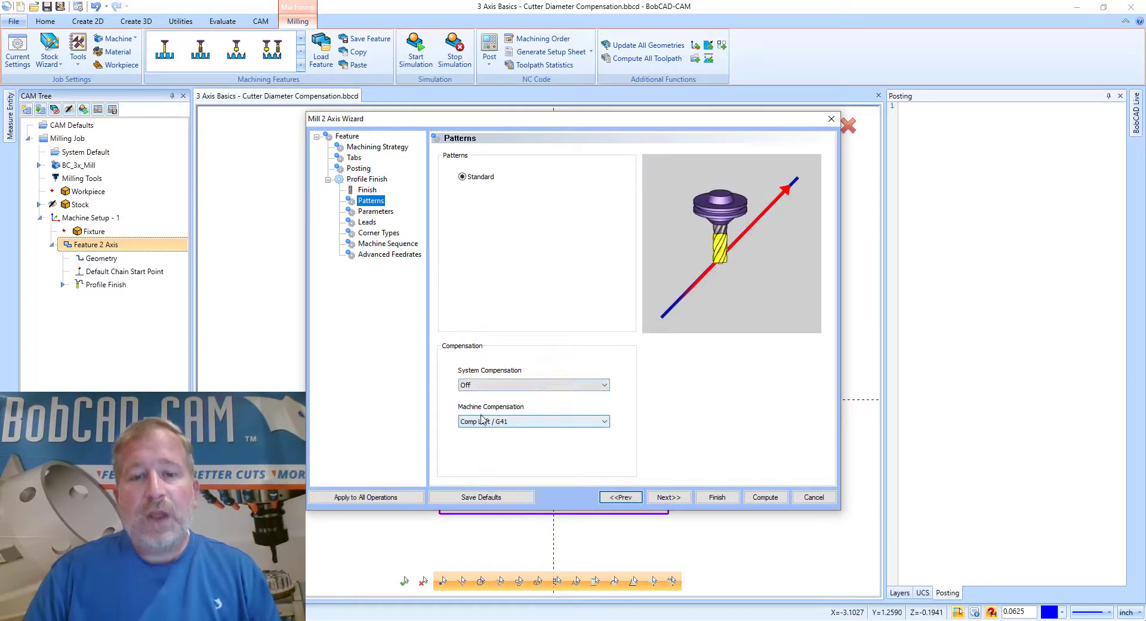
{"action": "left_click", "coordinate": [487, 385]}
{"action": "left_click", "coordinate": [495, 404]}
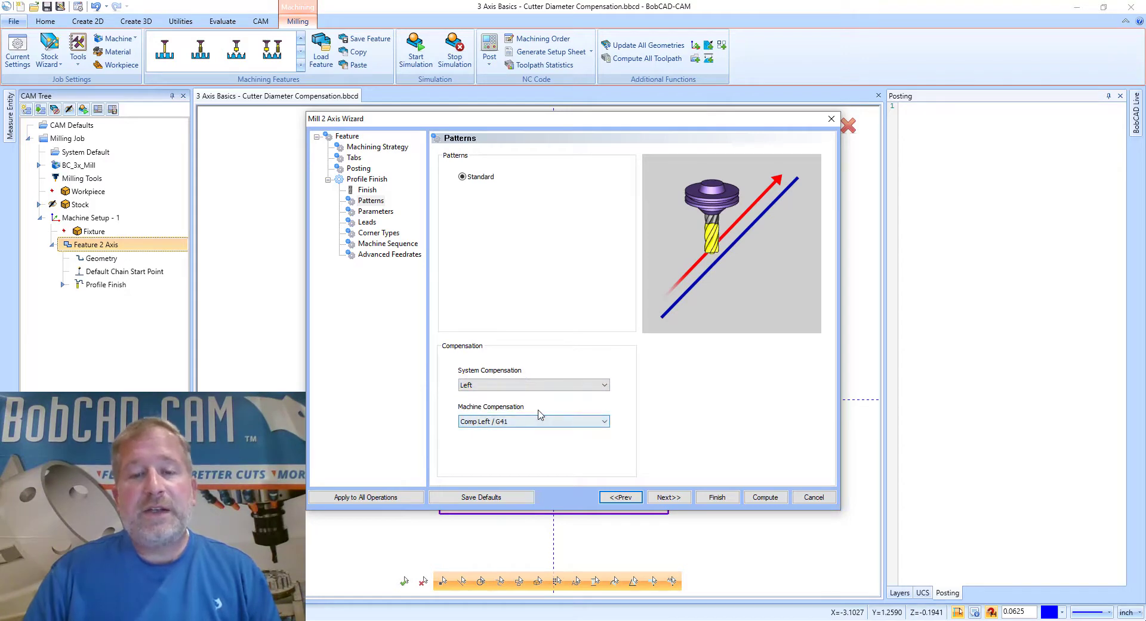
{"action": "left_click", "coordinate": [763, 496]}
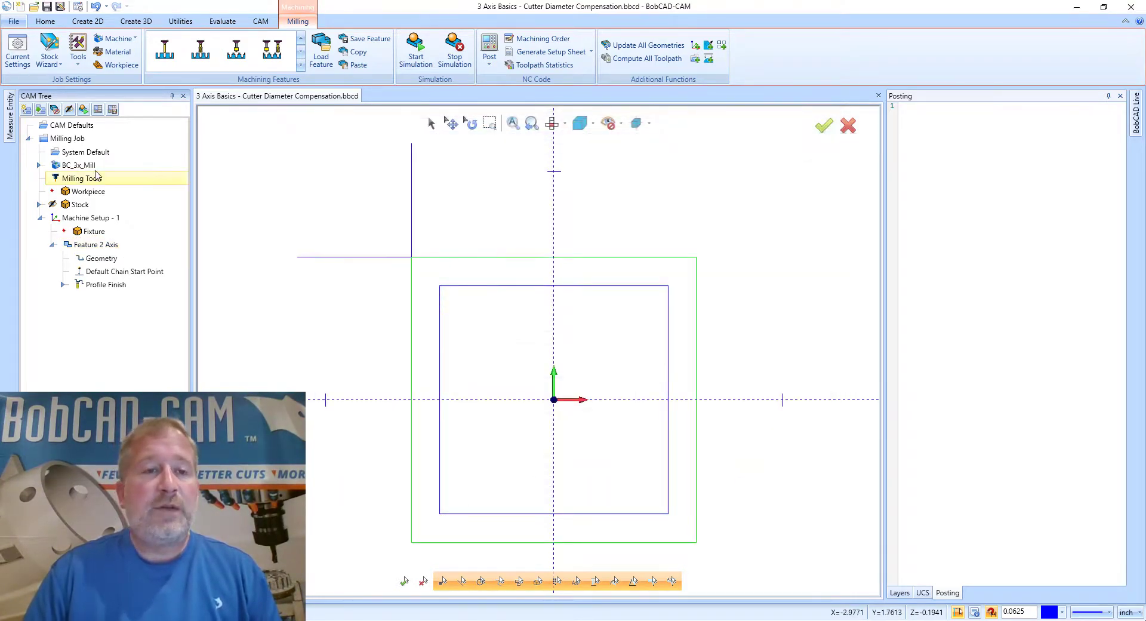
Post the NC code for the combined compensation and examine the G41 D1 call in block N09 and the surrounding cutting coordinates.
{"action": "left_click", "coordinate": [98, 109]}
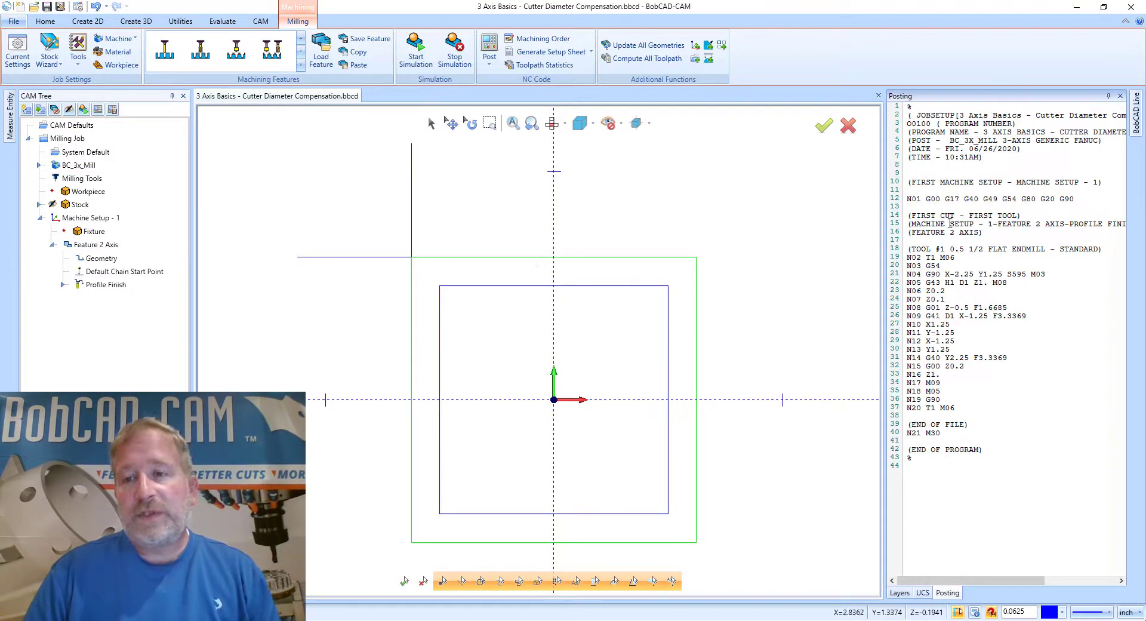
{"action": "left_click_drag", "start_coordinate": [907, 224], "coordinate": [955, 407]}
{"action": "left_click", "coordinate": [1027, 390]}
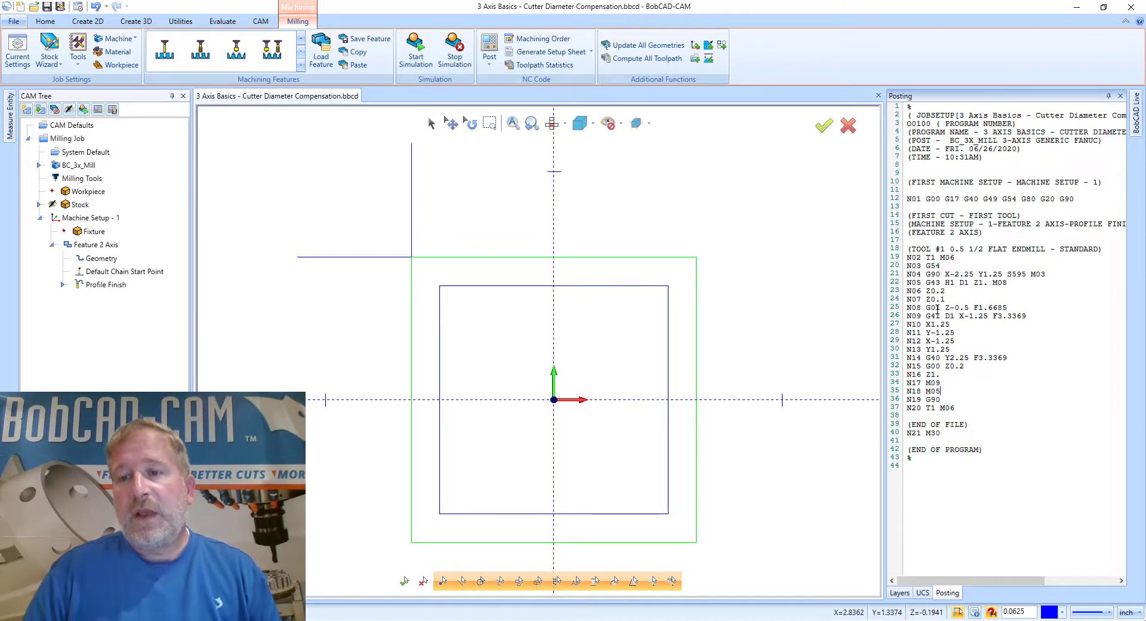
{"action": "left_click_drag", "start_coordinate": [924, 323], "coordinate": [957, 331]}
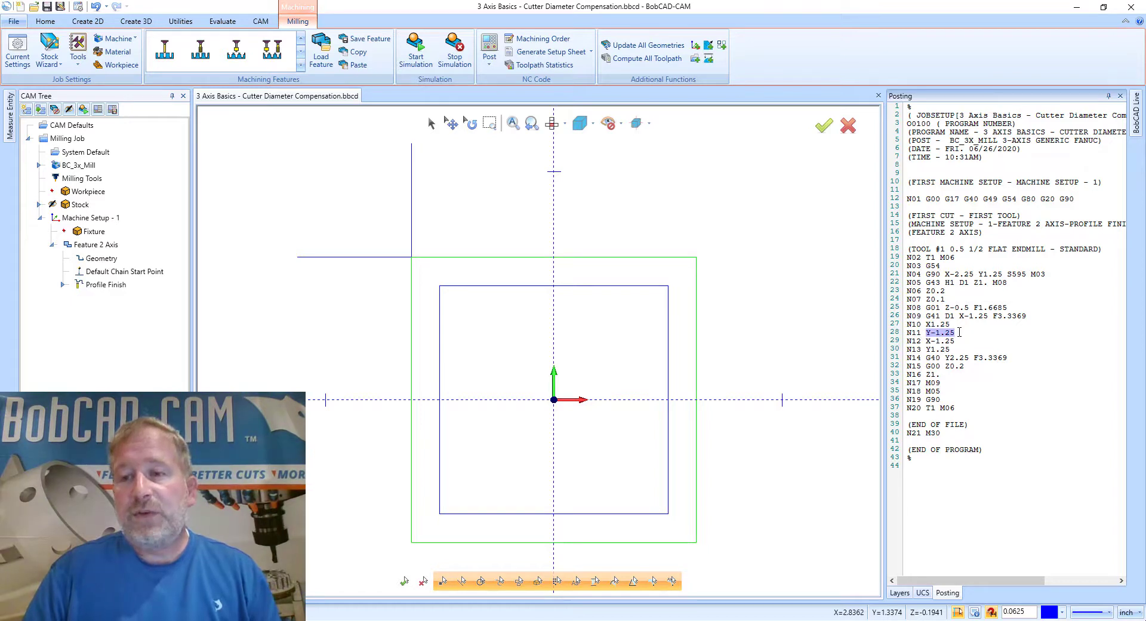
{"action": "left_click_drag", "start_coordinate": [926, 316], "coordinate": [956, 317]}
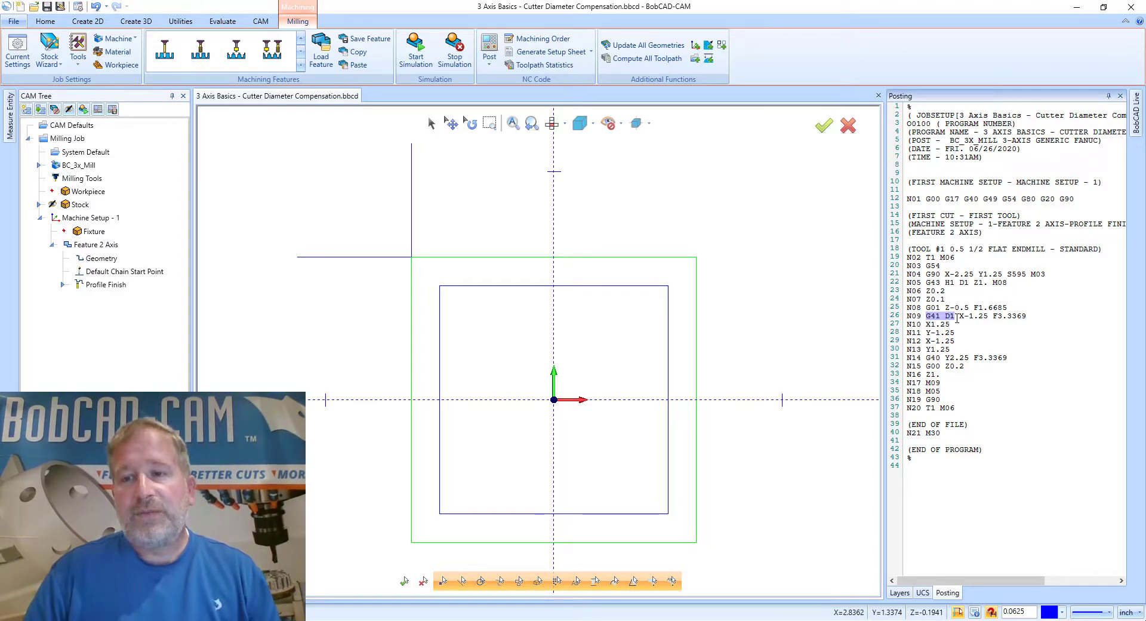
{"action": "left_click", "coordinate": [967, 317]}
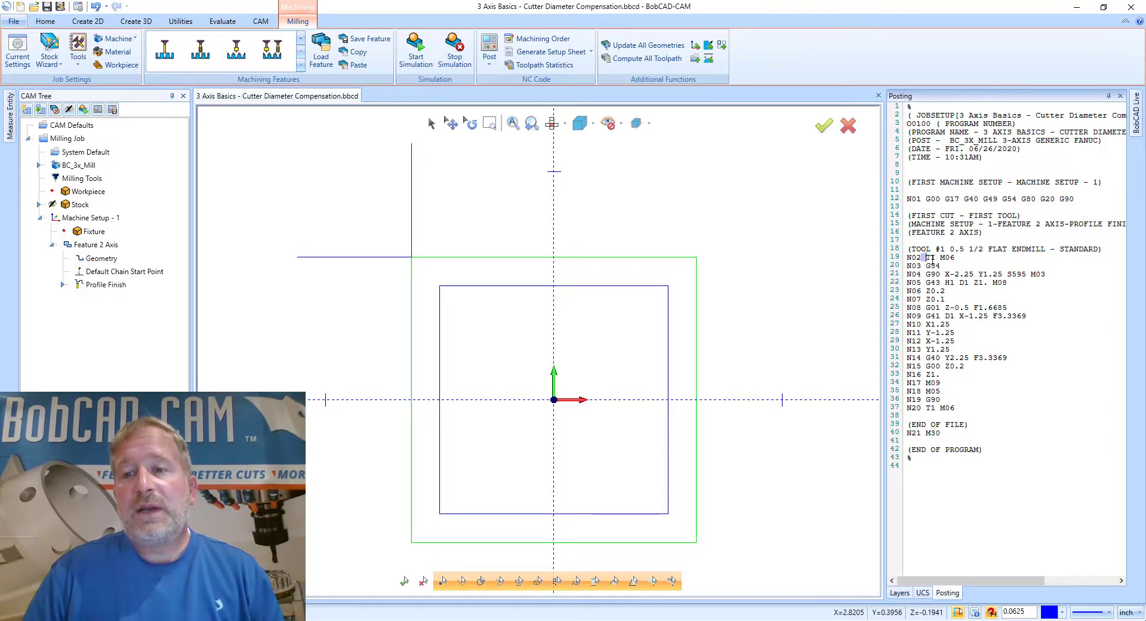
{"action": "left_click_drag", "start_coordinate": [919, 256], "coordinate": [1006, 371]}
{"action": "left_click", "coordinate": [1021, 379]}
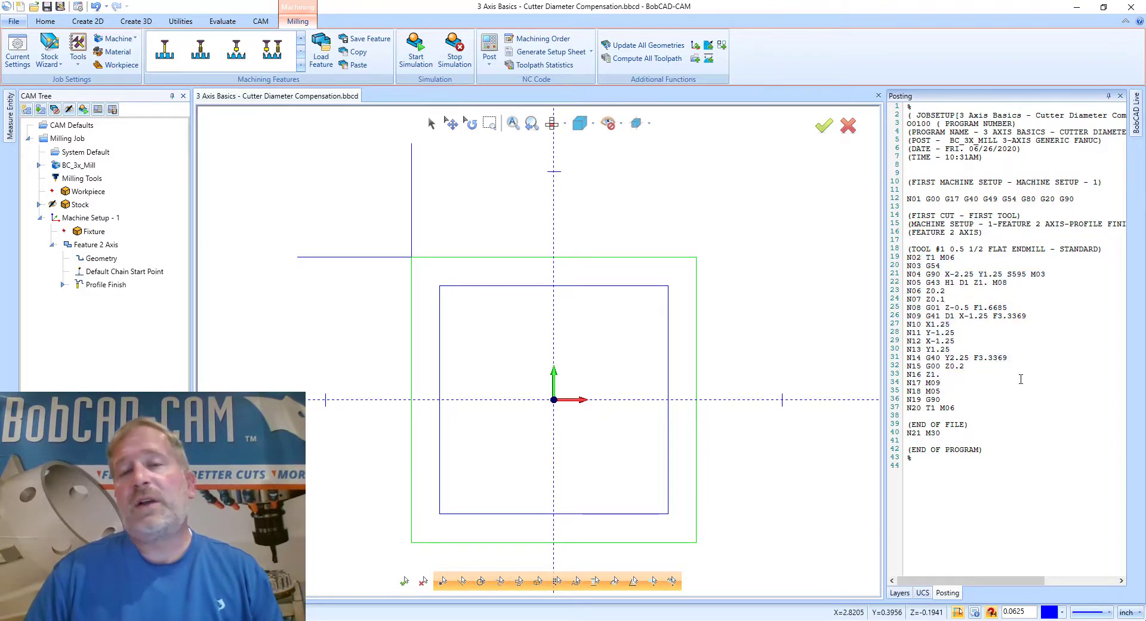